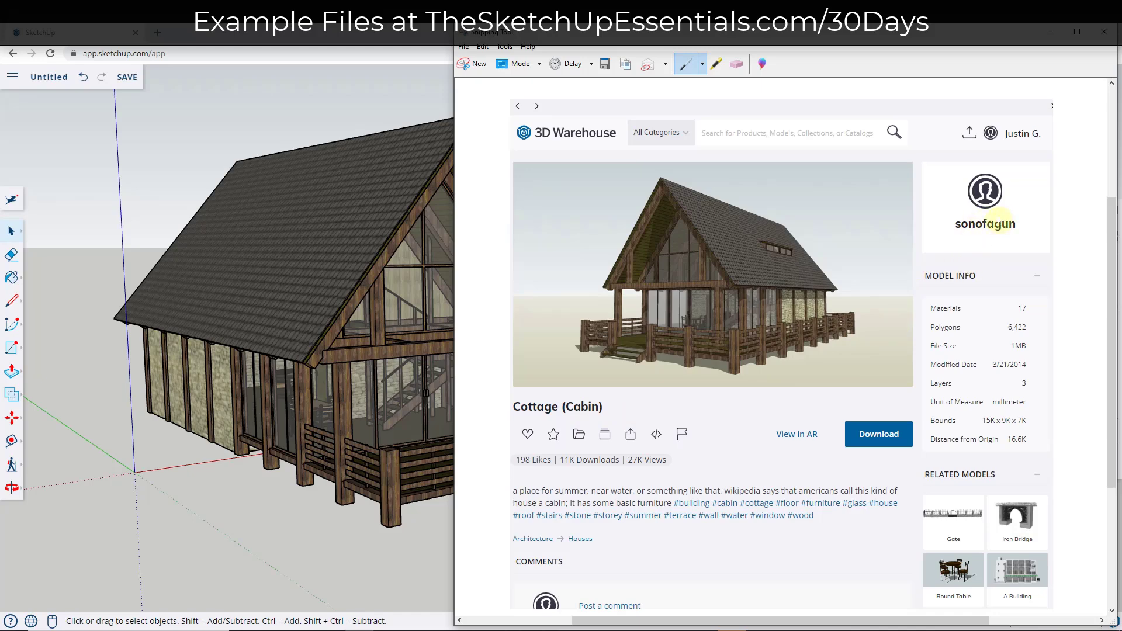
Step: Close the screen-capture window so the imported Cottage (Cabin) model is fully visible
{"action": "left_click", "coordinate": [1049, 34]}
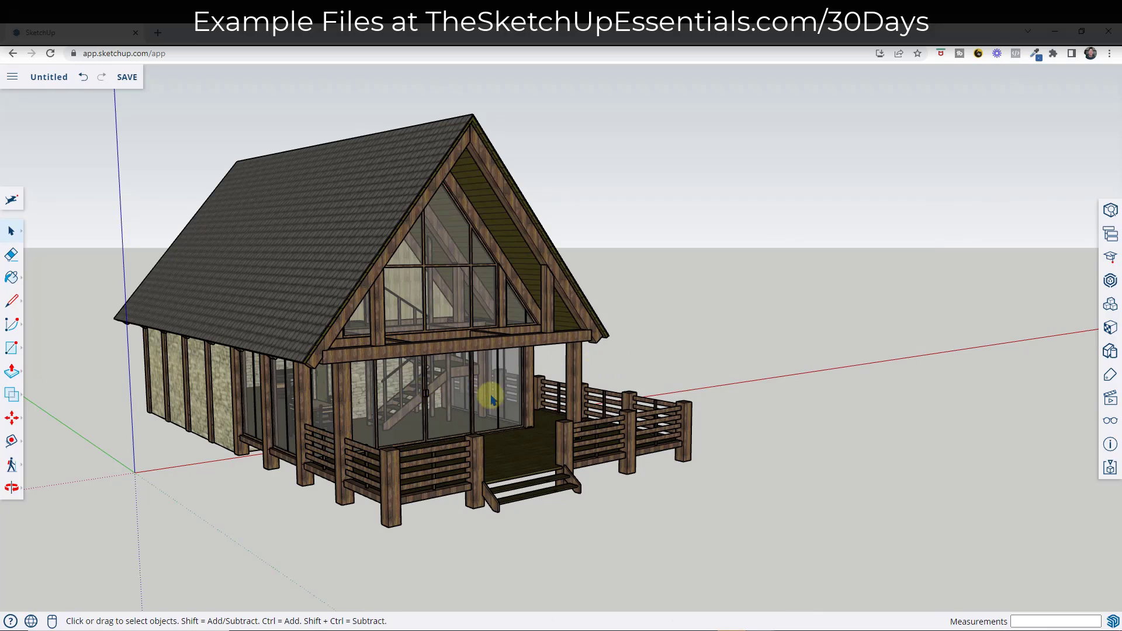
Step: Show the cabin zoomed in from a straight front view, with the empty Scenes panel open
{"action": "middle_click_drag", "start_coordinate": [542, 388], "coordinate": [544, 388]}
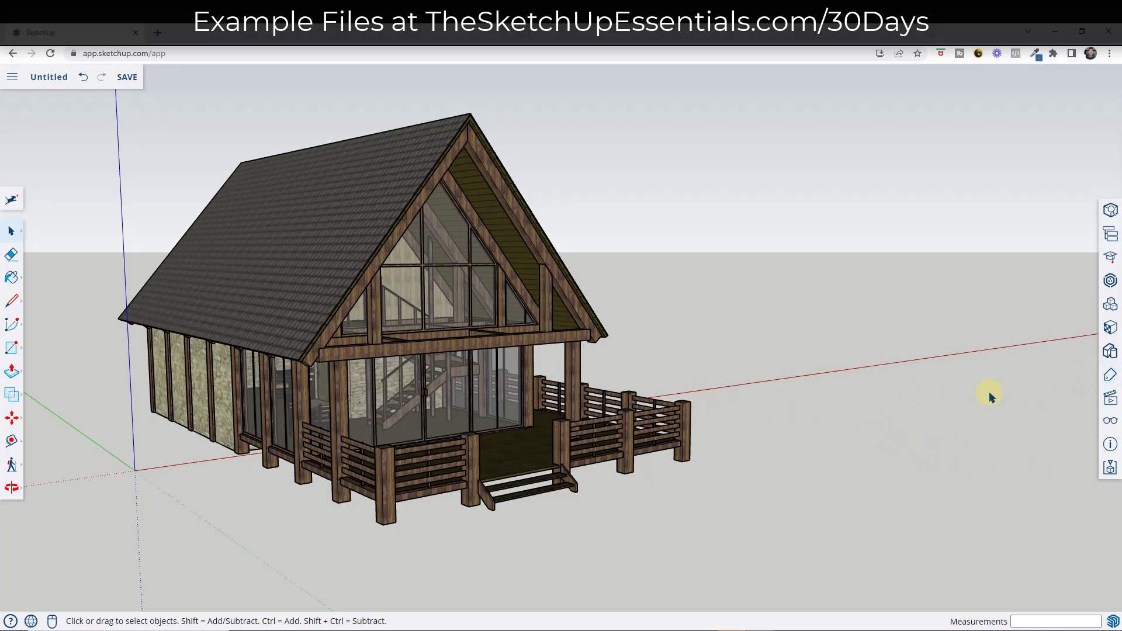
{"action": "left_click", "coordinate": [1110, 399]}
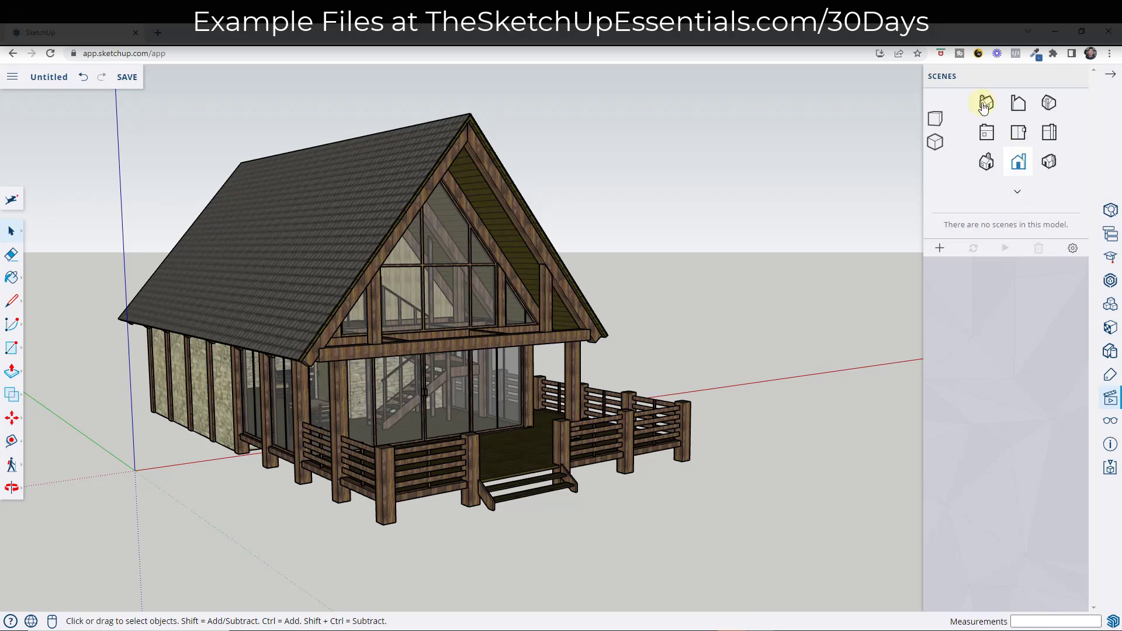
{"action": "left_click", "coordinate": [1020, 166]}
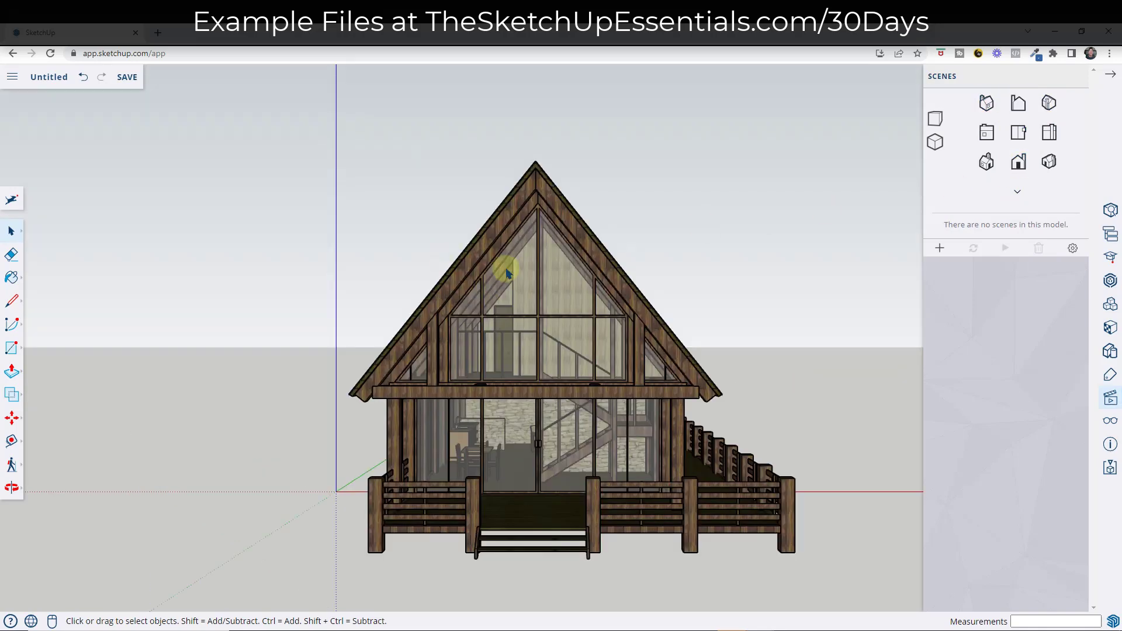
{"action": "scroll", "coordinate": [736, 394], "scroll_direction": "up", "scroll_amount": 2}
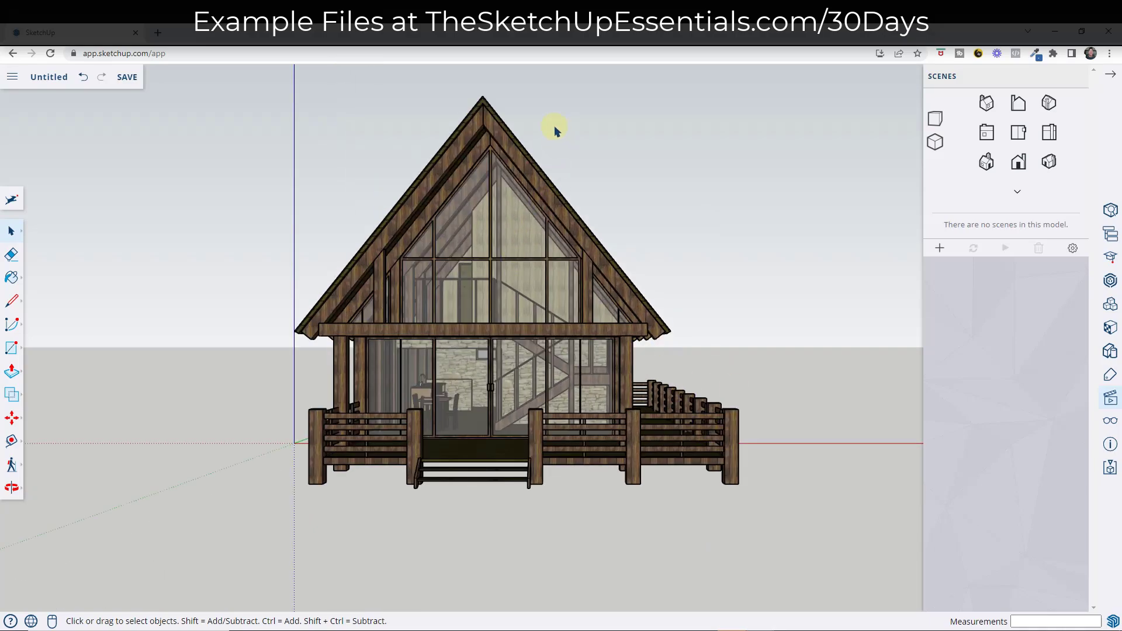
{"action": "scroll", "coordinate": [551, 129], "scroll_direction": "up", "scroll_amount": 1}
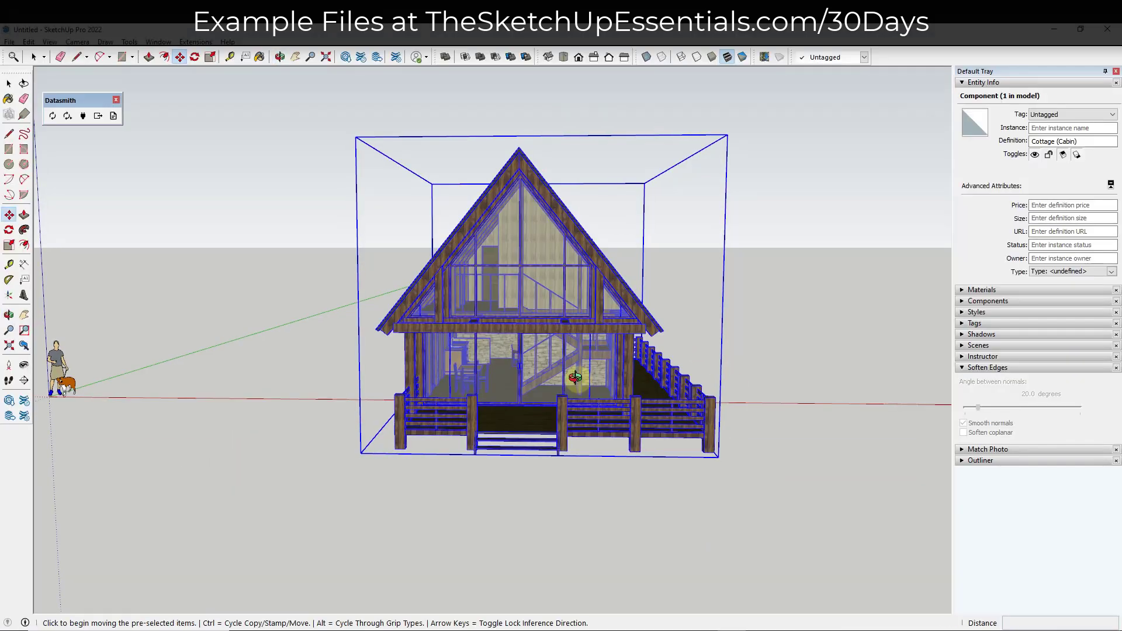
Step: Set the SketchUp Pro 2022 cabin to the Front view and zoom in
{"action": "left_click", "coordinate": [578, 57]}
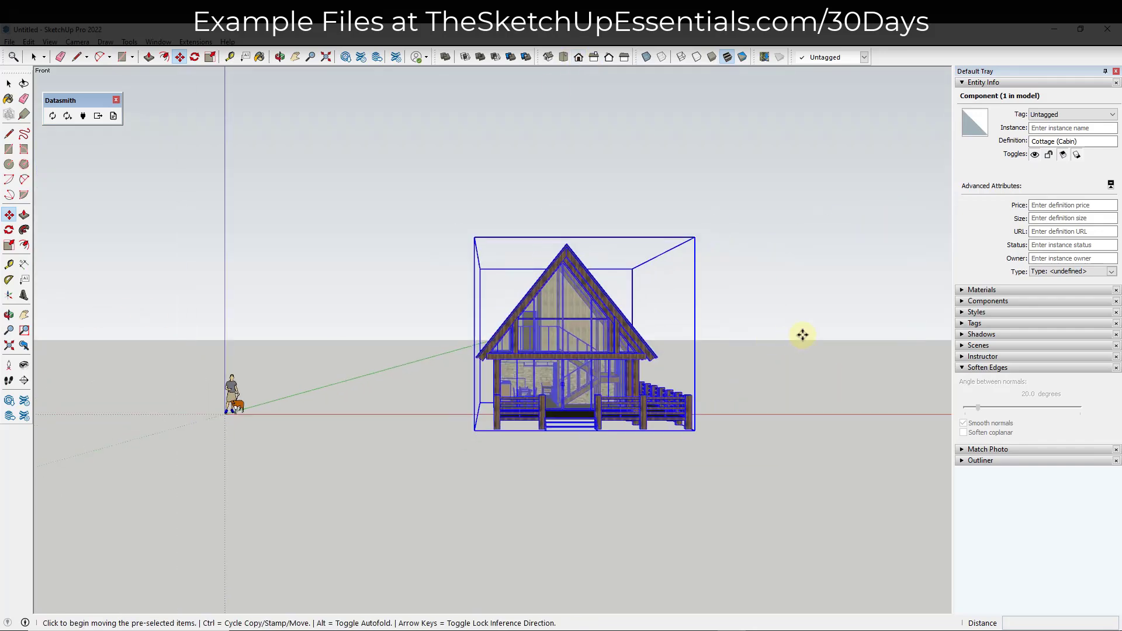
{"action": "scroll", "coordinate": [588, 322], "scroll_direction": "up", "scroll_amount": 3}
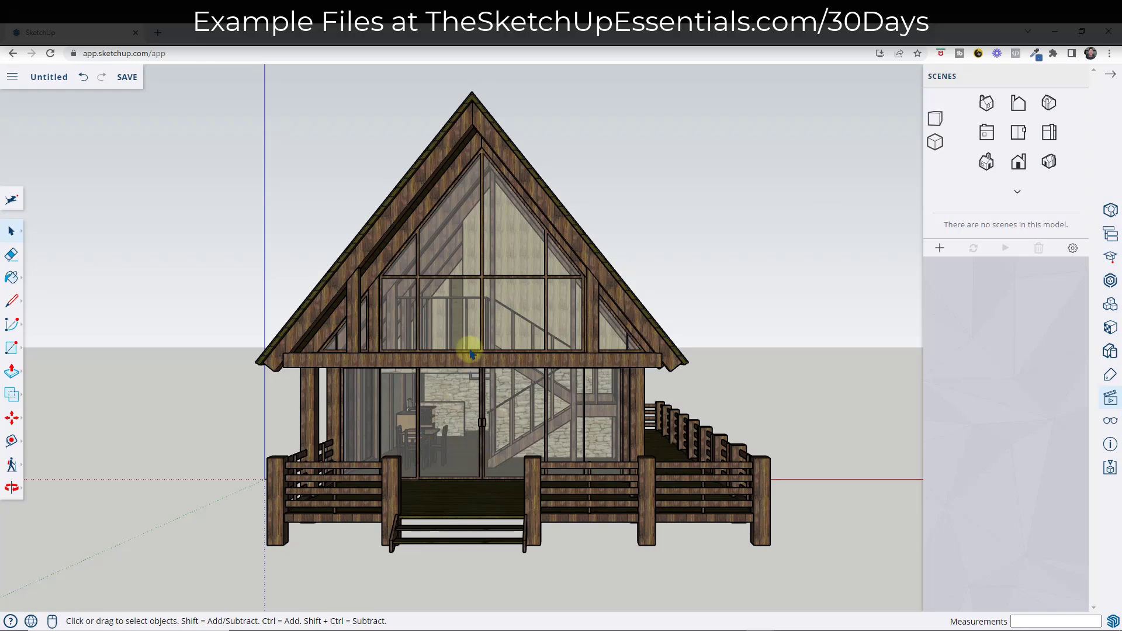
Step: Switch the front view to parallel projection and adjust the framing
{"action": "left_click", "coordinate": [935, 143]}
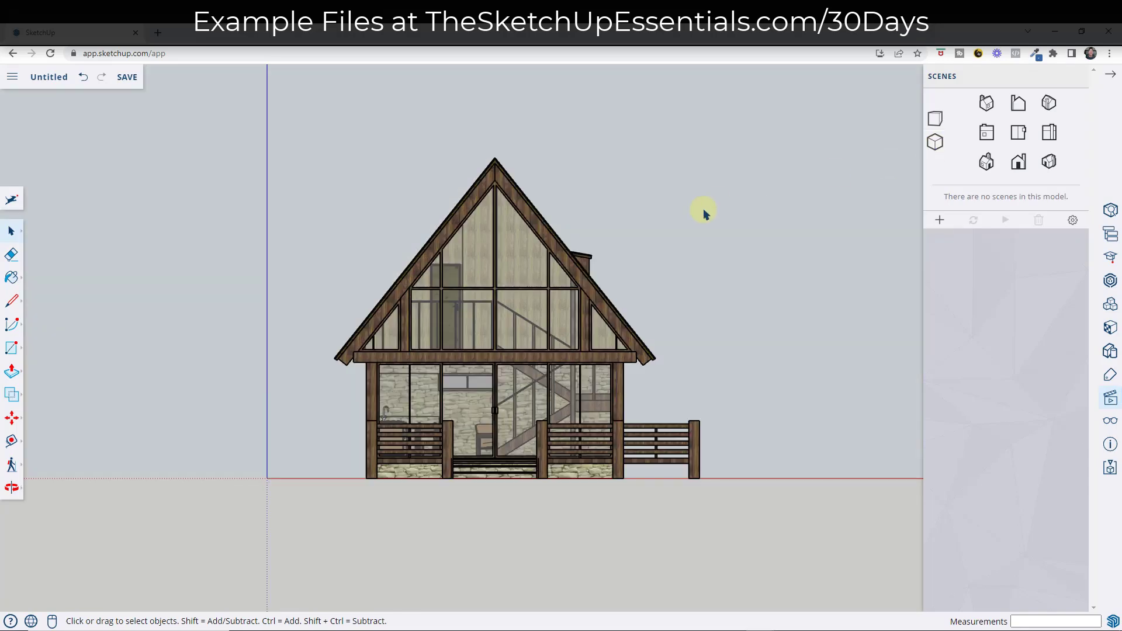
{"action": "scroll", "coordinate": [626, 288], "scroll_direction": "up", "scroll_amount": 3}
{"action": "scroll", "coordinate": [459, 287], "scroll_direction": "down", "scroll_amount": 1}
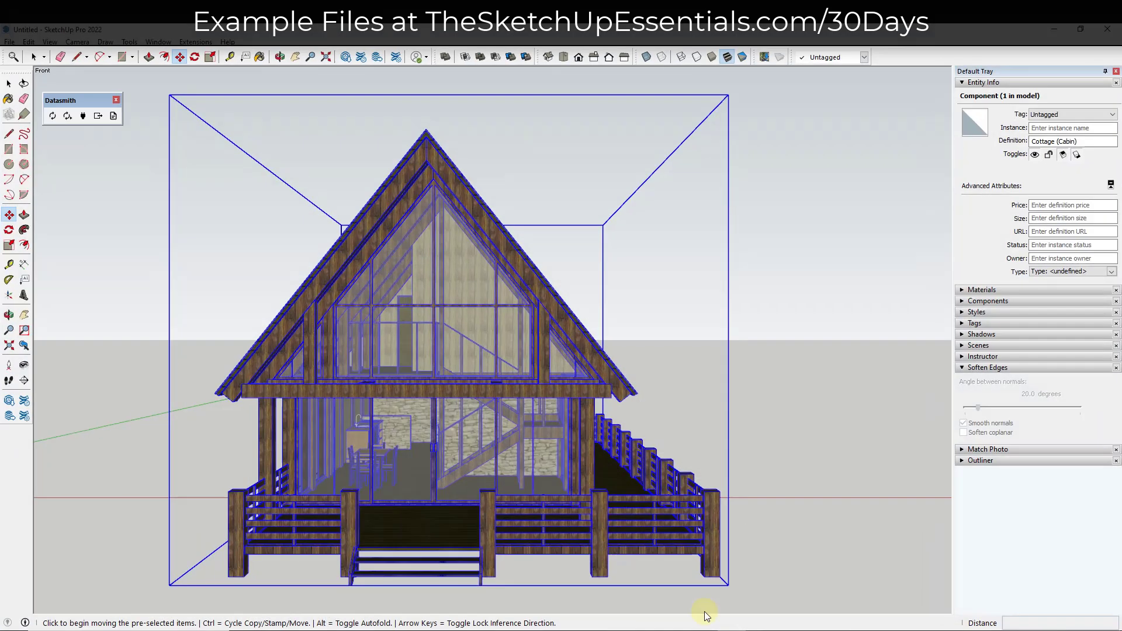
Step: Set SketchUp Pro's front view to Camera > Parallel Projection, then minimise the window
{"action": "left_click", "coordinate": [77, 43]}
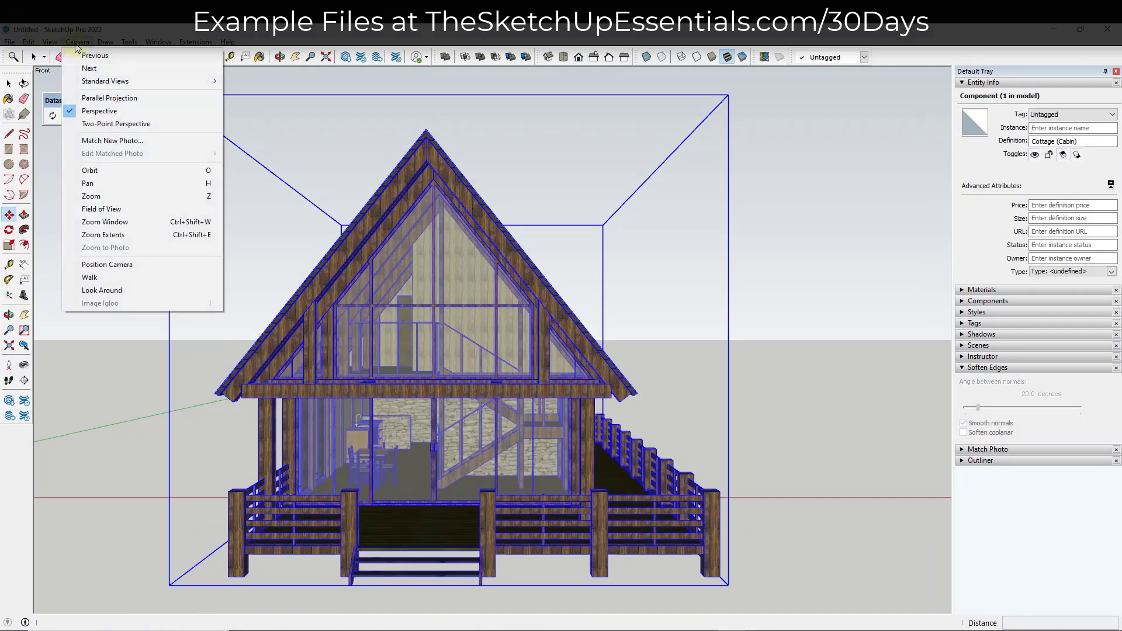
{"action": "left_click", "coordinate": [117, 97]}
{"action": "scroll", "coordinate": [456, 313], "scroll_direction": "up", "scroll_amount": 1}
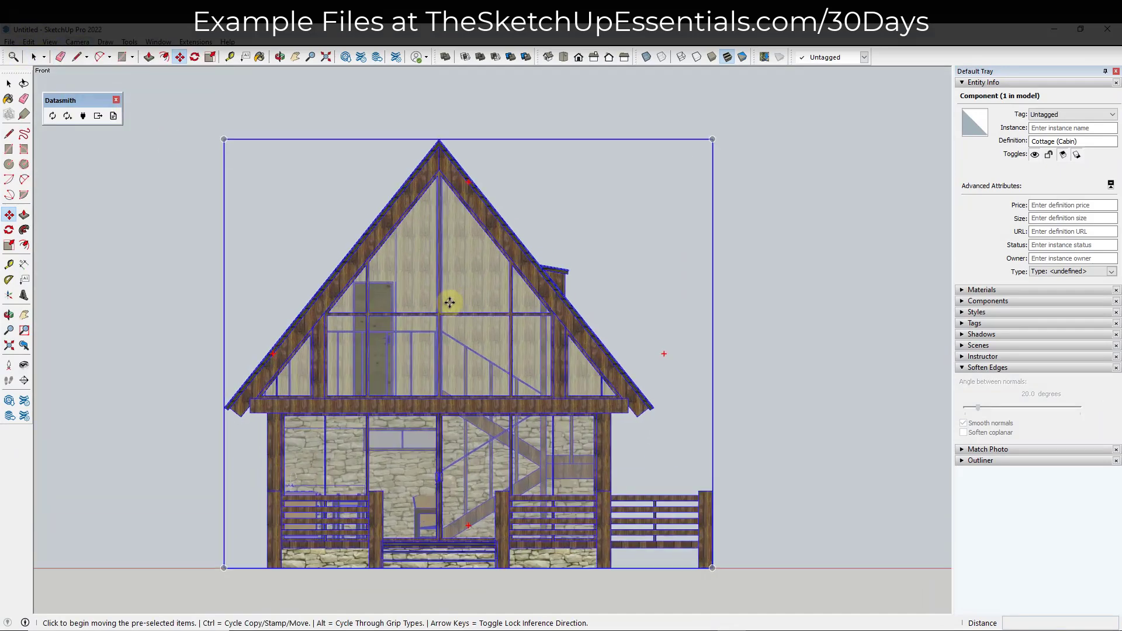
{"action": "left_click", "coordinate": [1054, 30]}
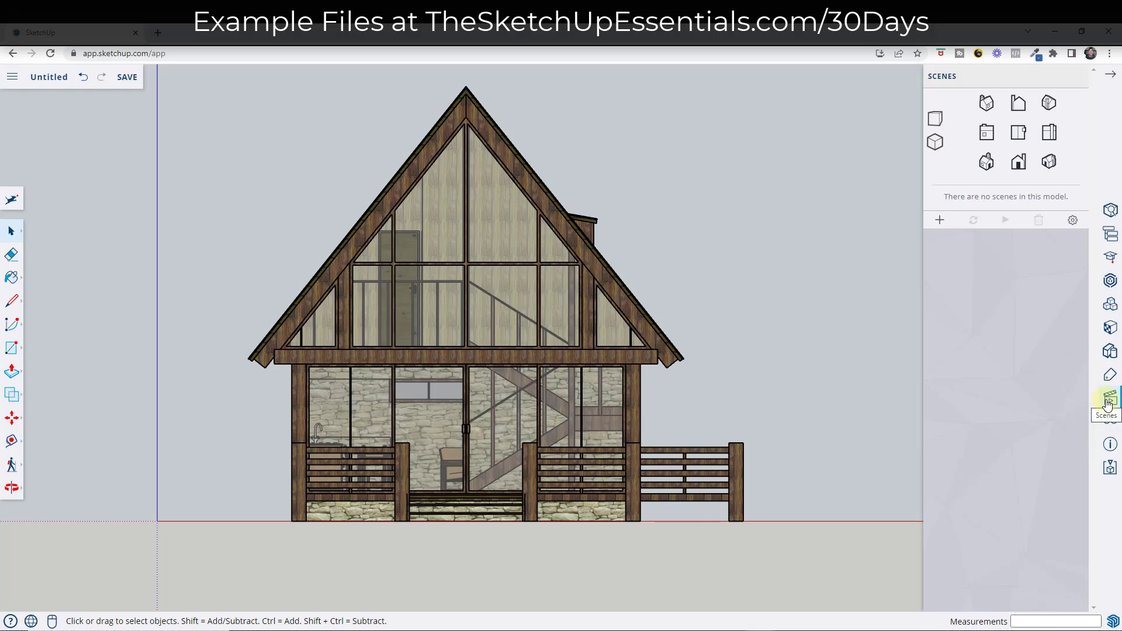
Step: Save the flat front elevation as Scene 1 and bring up the Styles panel
{"action": "left_click", "coordinate": [940, 221]}
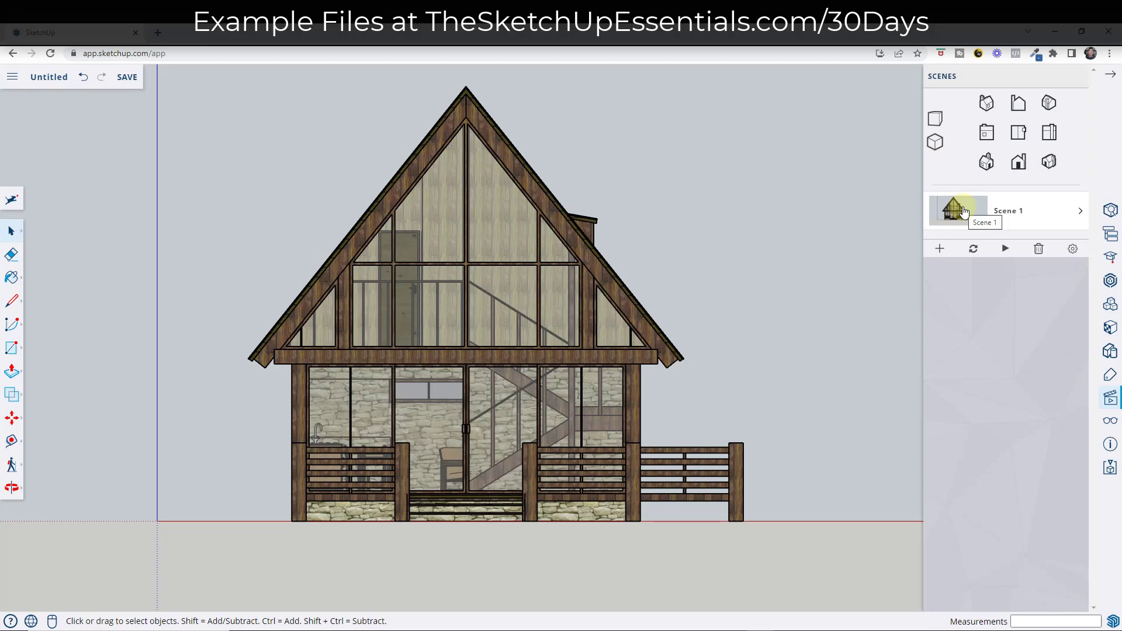
{"action": "left_click", "coordinate": [1109, 352]}
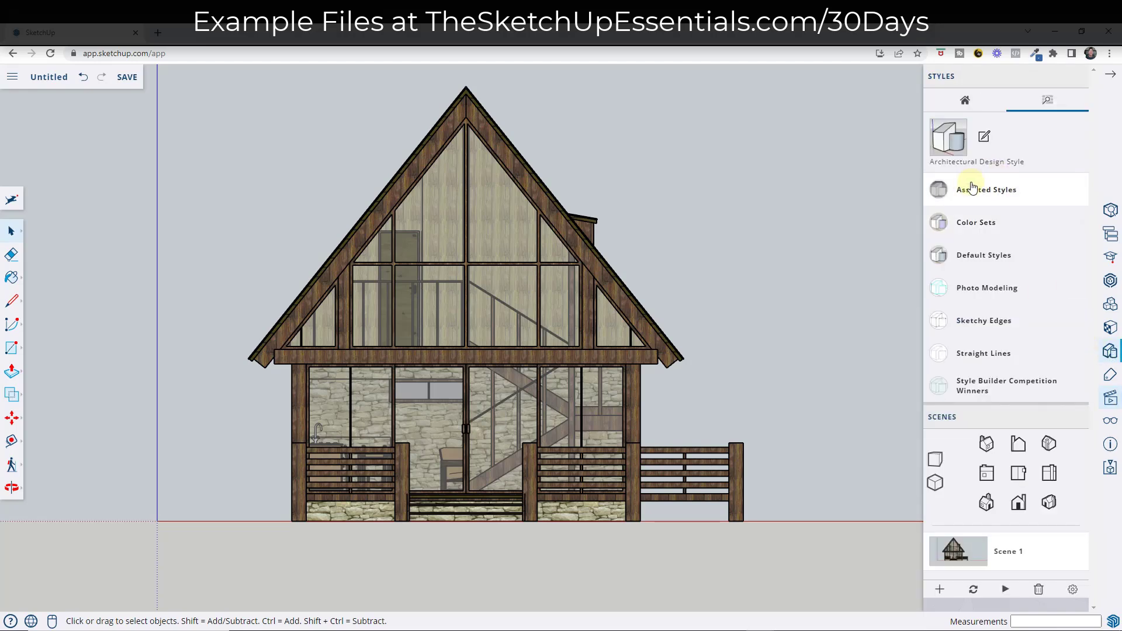
Step: Apply the HiddenLine style from Default Styles to the cabin
{"action": "left_click", "coordinate": [983, 266]}
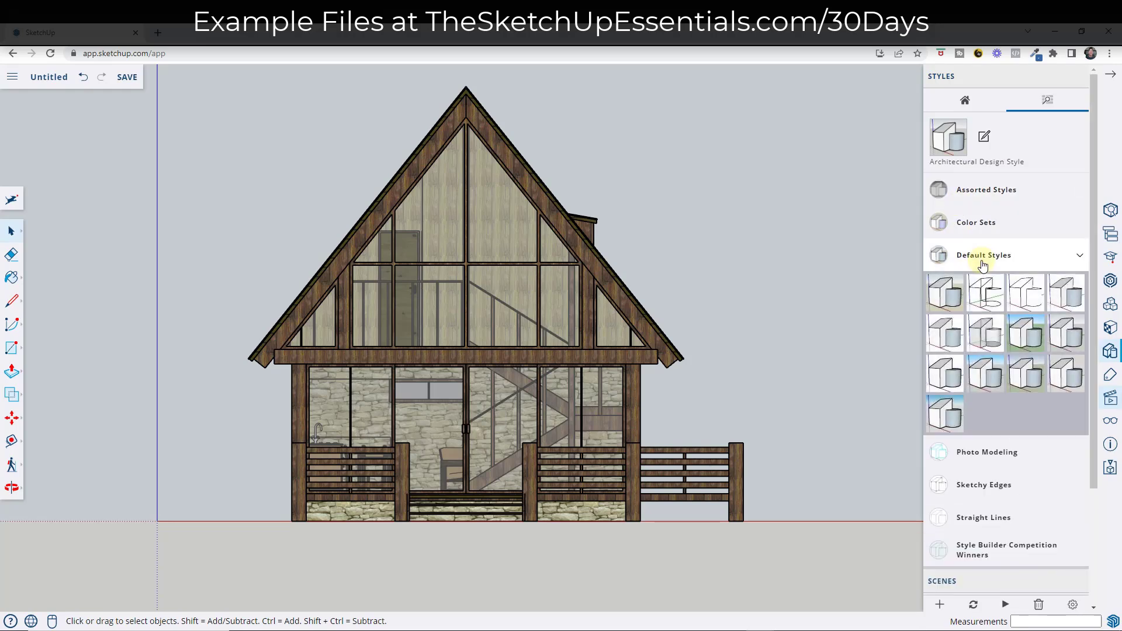
{"action": "left_click", "coordinate": [1021, 298]}
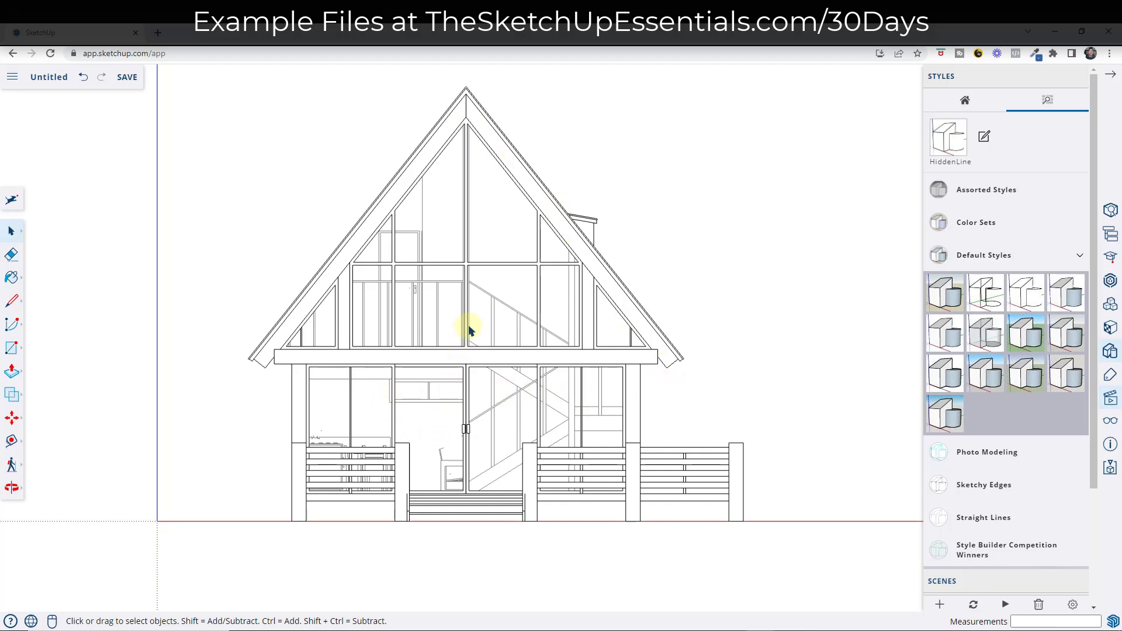
Step: Edit HiddenLine to draw profile edges at width 2 and hide the model axes
{"action": "left_click", "coordinate": [986, 140]}
{"action": "left_click", "coordinate": [974, 177]}
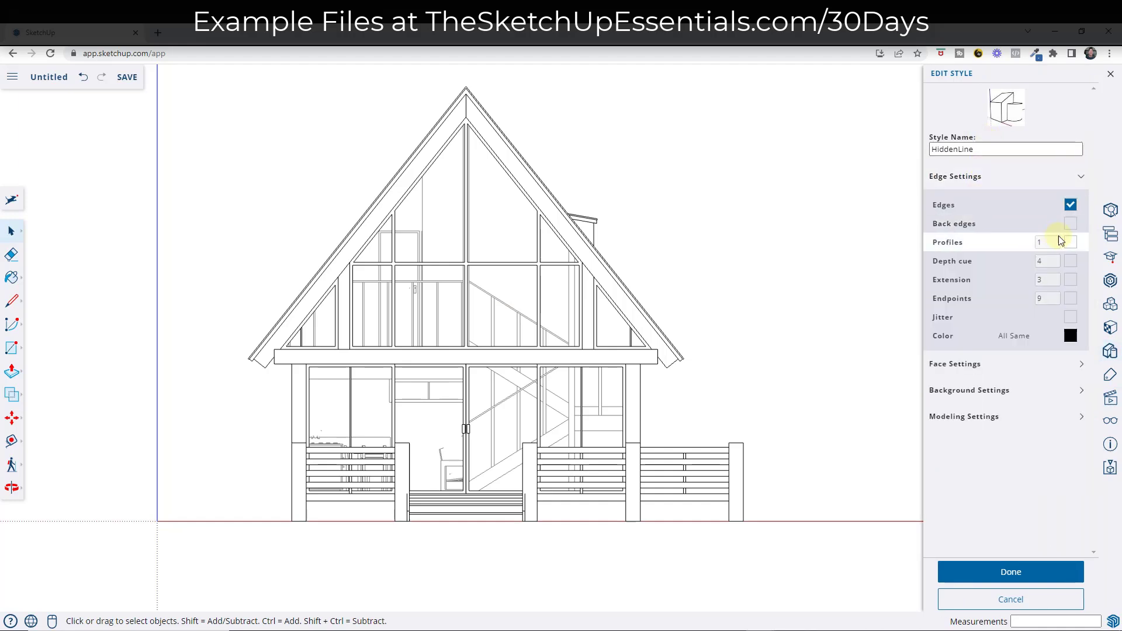
{"action": "left_click", "coordinate": [1071, 243]}
{"action": "left_click", "coordinate": [1045, 244]}
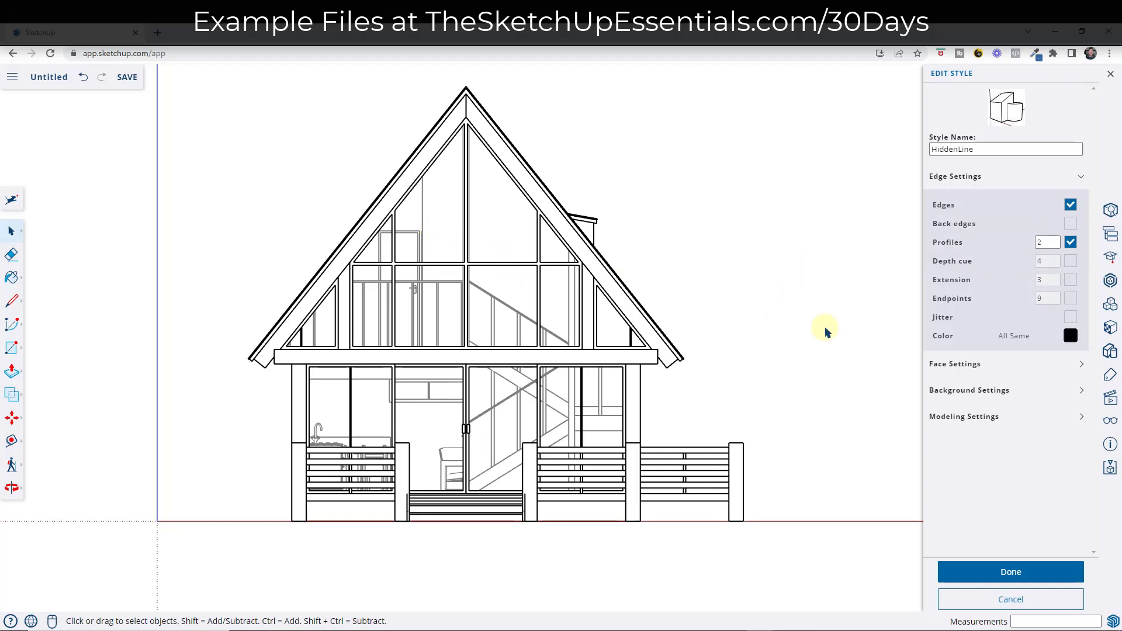
{"action": "left_click", "coordinate": [997, 421]}
{"action": "scroll", "coordinate": [996, 416], "scroll_direction": "down", "scroll_amount": 3}
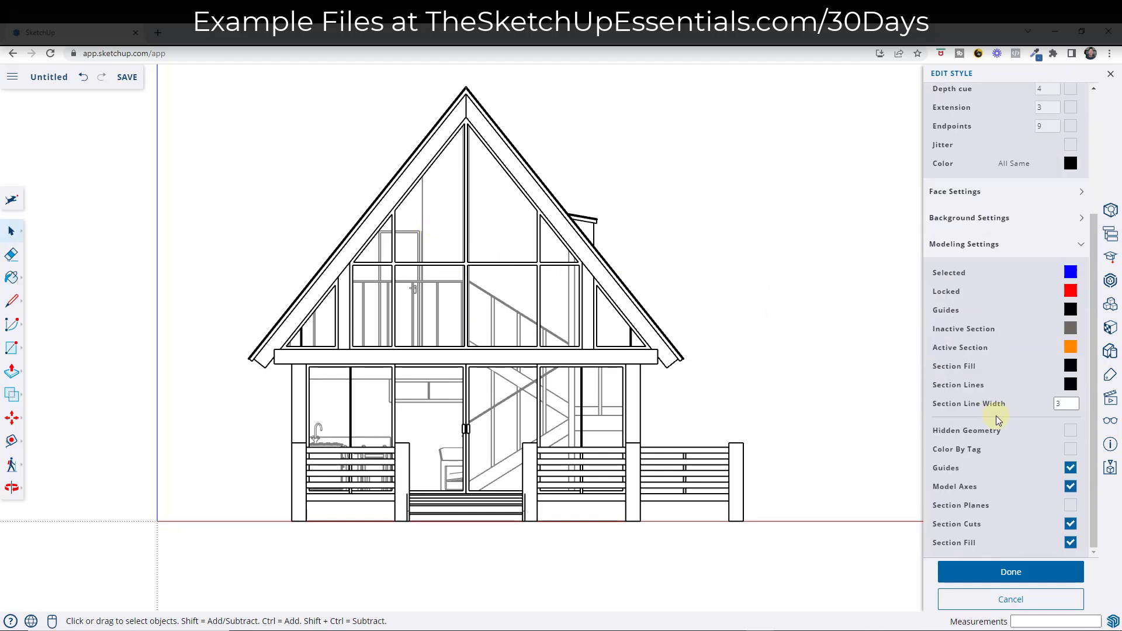
{"action": "left_click", "coordinate": [1070, 488]}
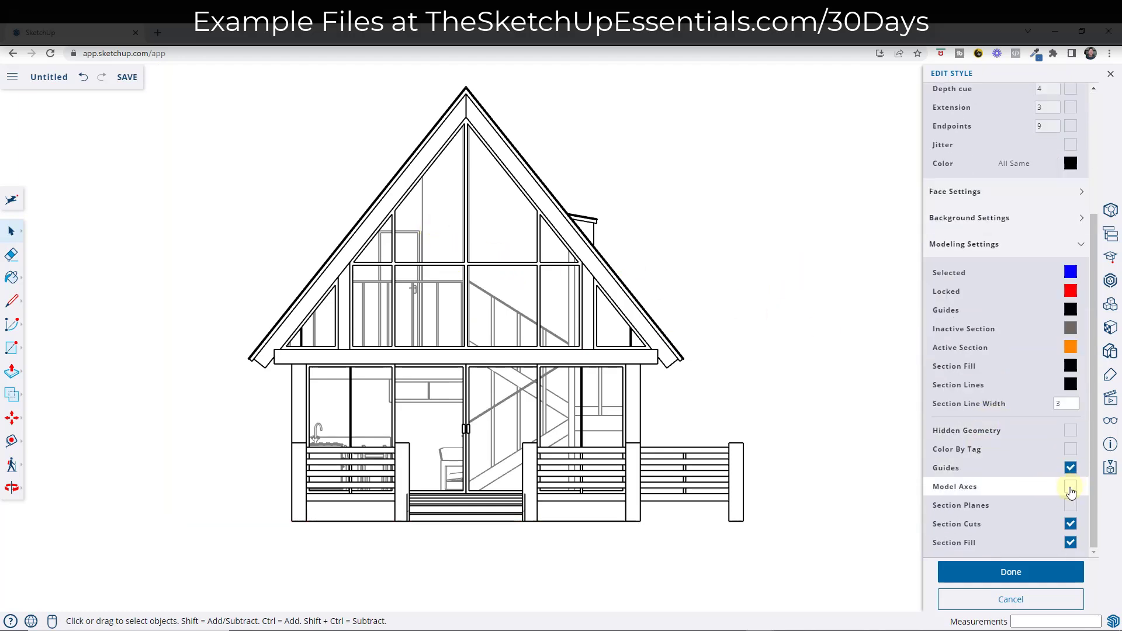
{"action": "left_click", "coordinate": [1013, 578]}
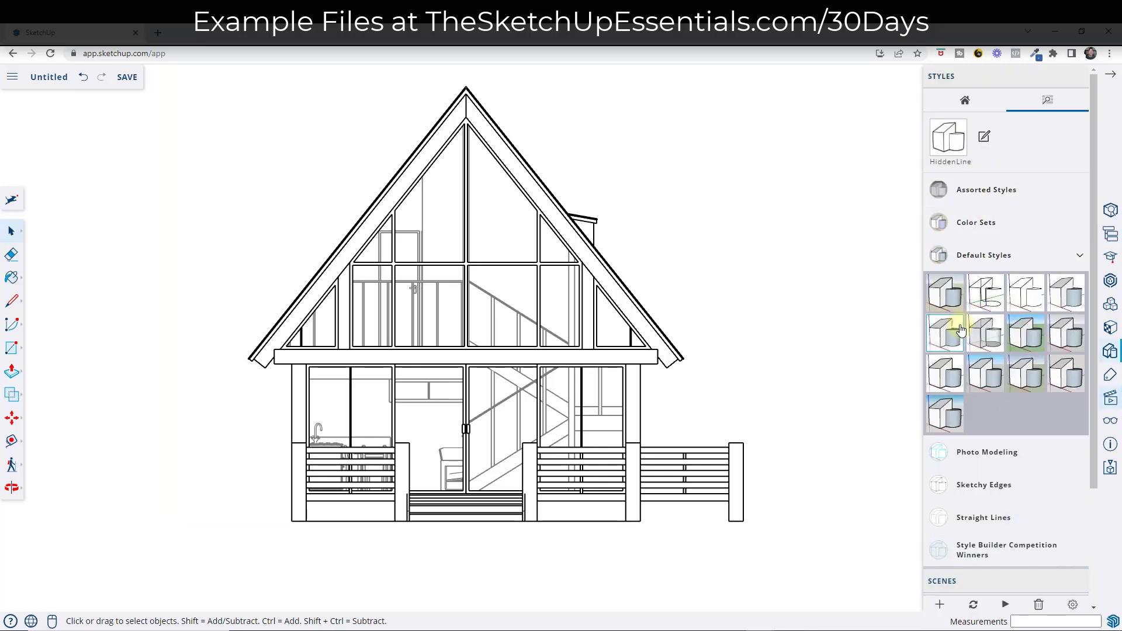
Step: Add Scene 2 for the HiddenLine elevation and compare it with Scene 1
{"action": "left_click", "coordinate": [1113, 402]}
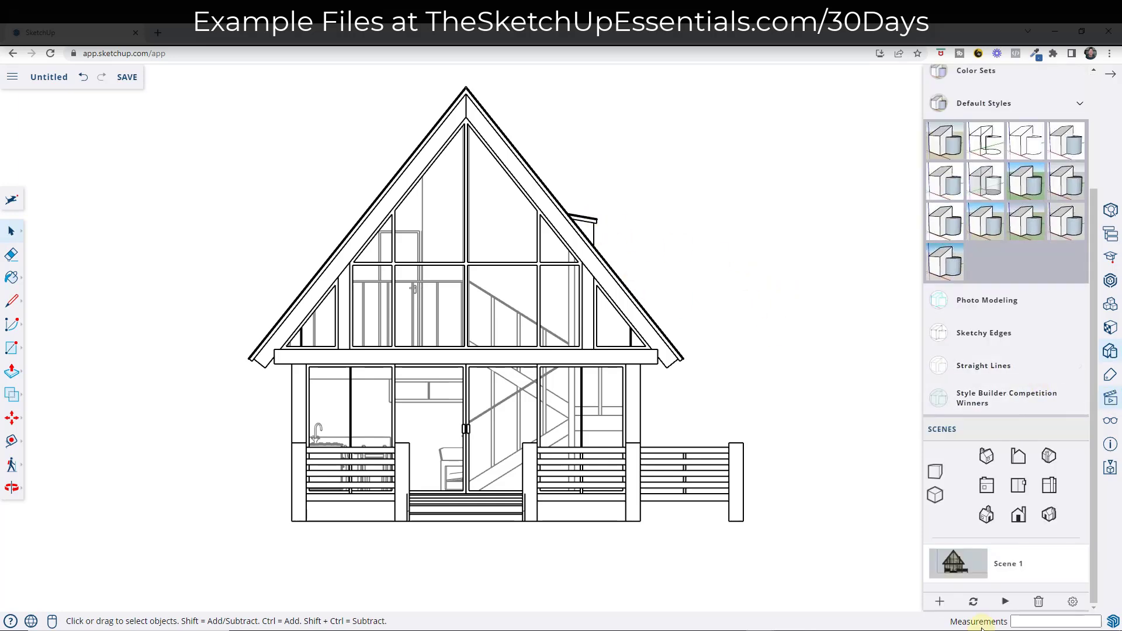
{"action": "left_click", "coordinate": [937, 603]}
{"action": "left_click", "coordinate": [1013, 525]}
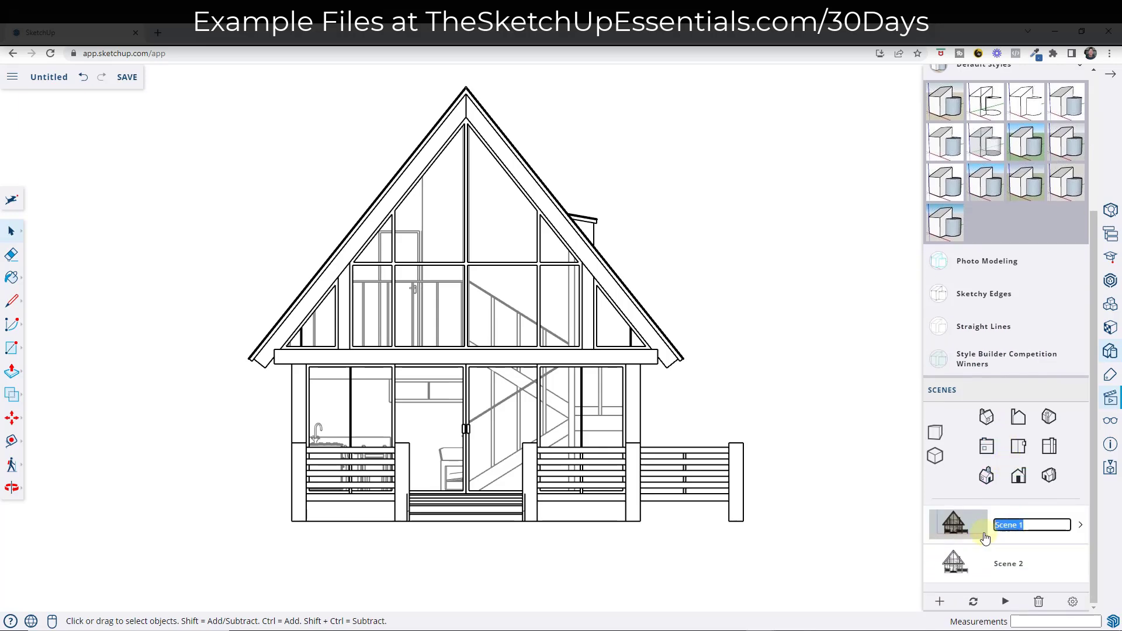
{"action": "left_click", "coordinate": [964, 527]}
{"action": "left_click", "coordinate": [957, 558]}
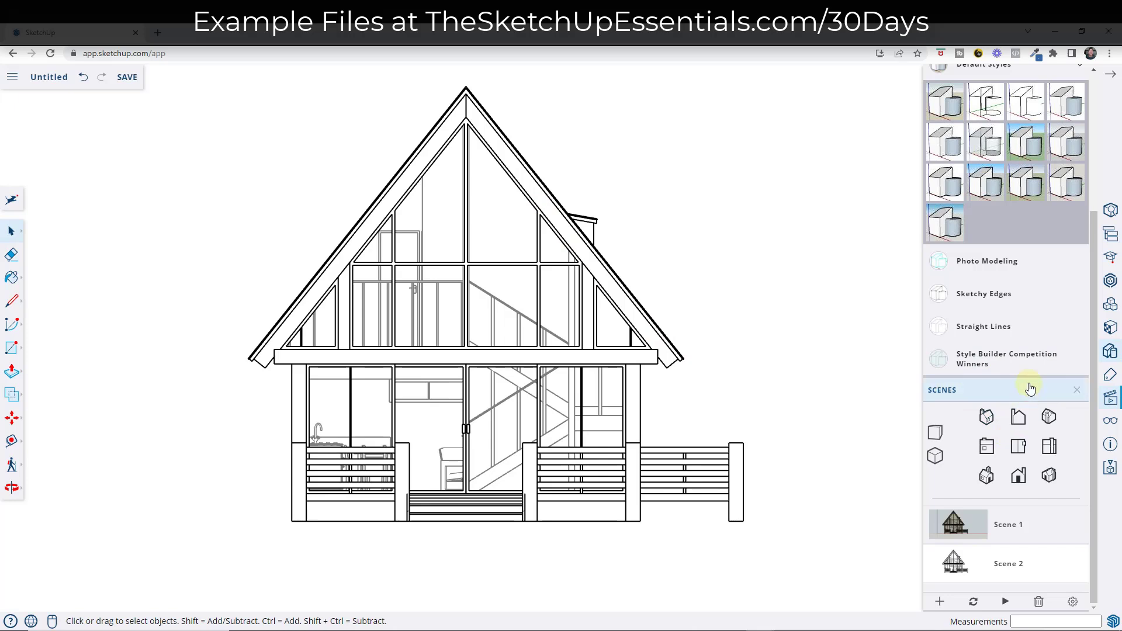
Step: Turn on shadows set to 3:39 pm on 06/28
{"action": "left_click", "coordinate": [1110, 421]}
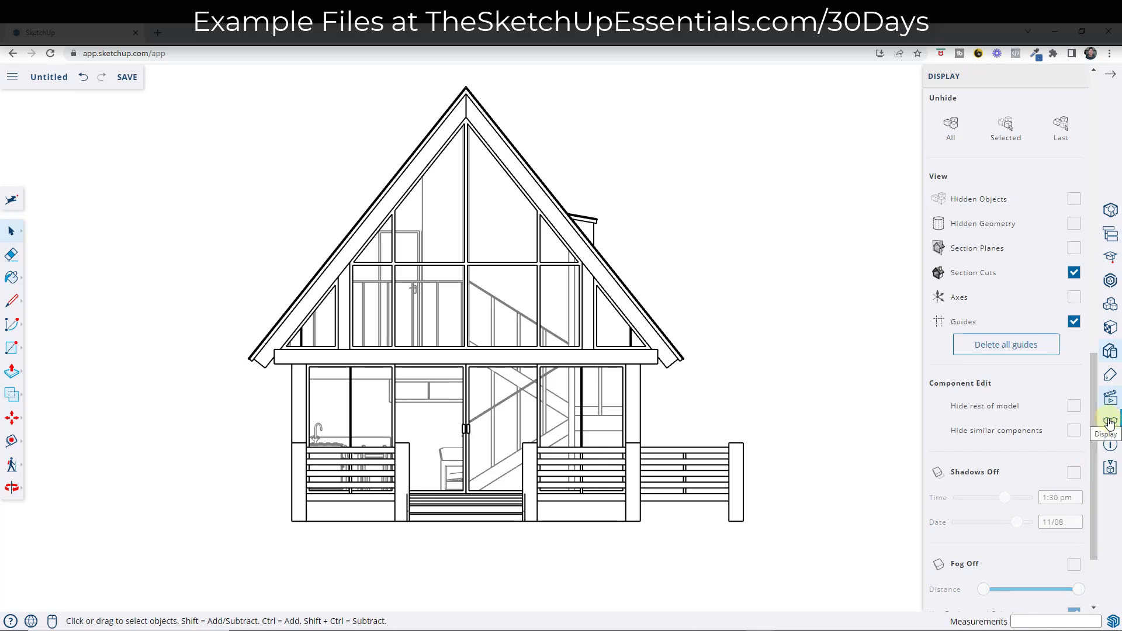
{"action": "left_click", "coordinate": [1074, 473]}
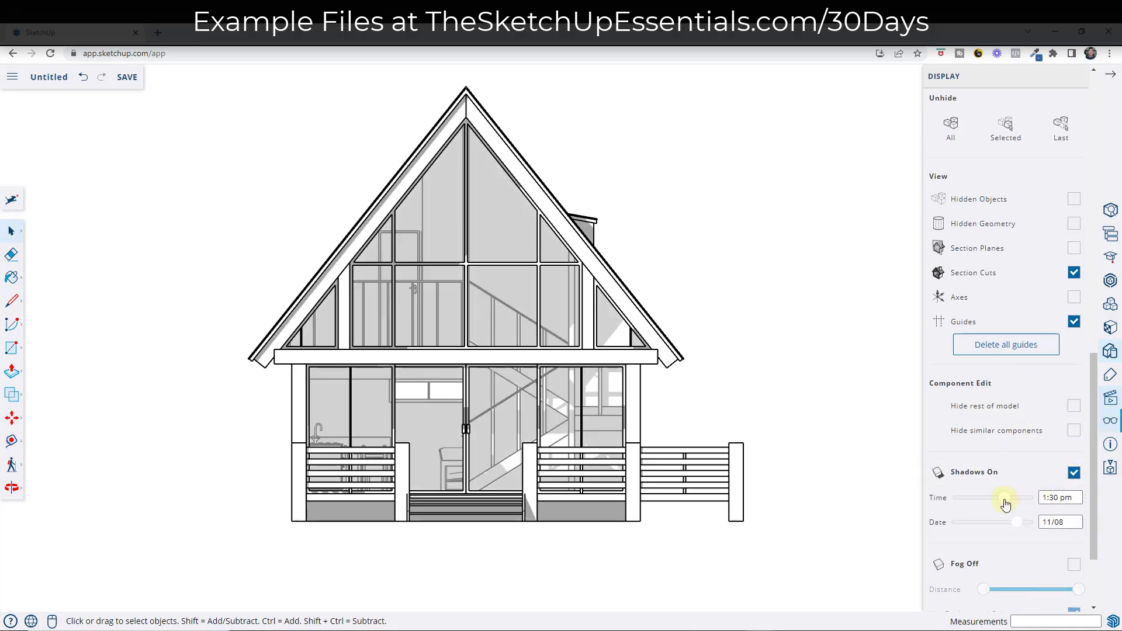
{"action": "mouse_move", "coordinate": [1005, 504]}
{"action": "left_mouse_down"}
{"action": "mouse_move", "coordinate": [947, 507]}
{"action": "mouse_move", "coordinate": [1004, 507]}
{"action": "left_mouse_up"}
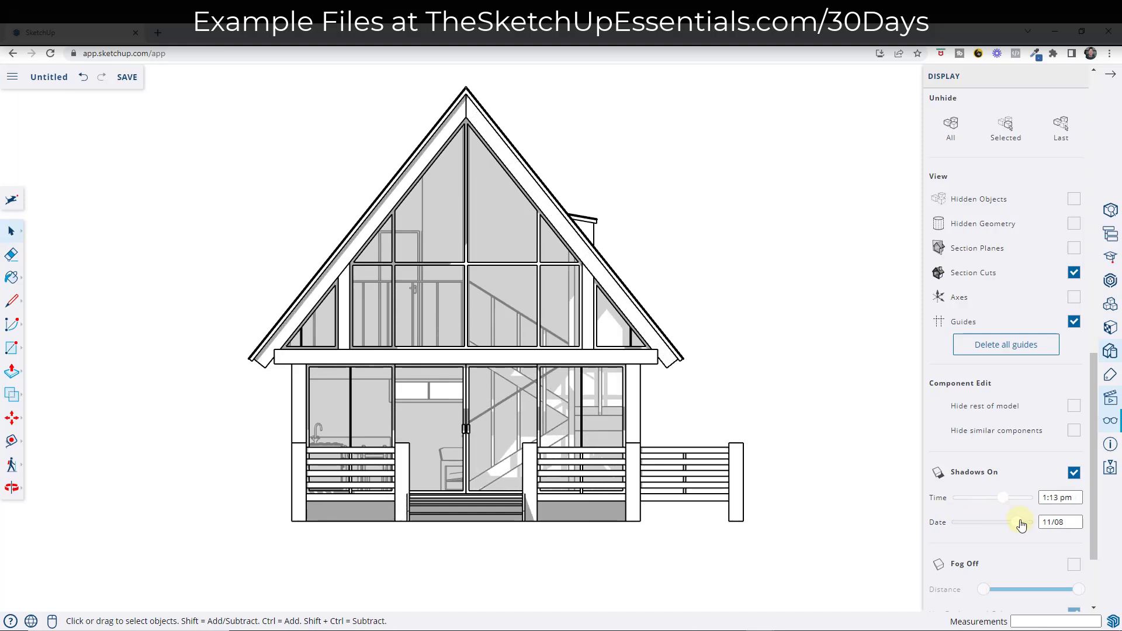
{"action": "left_click_drag", "start_coordinate": [985, 528], "coordinate": [1011, 502]}
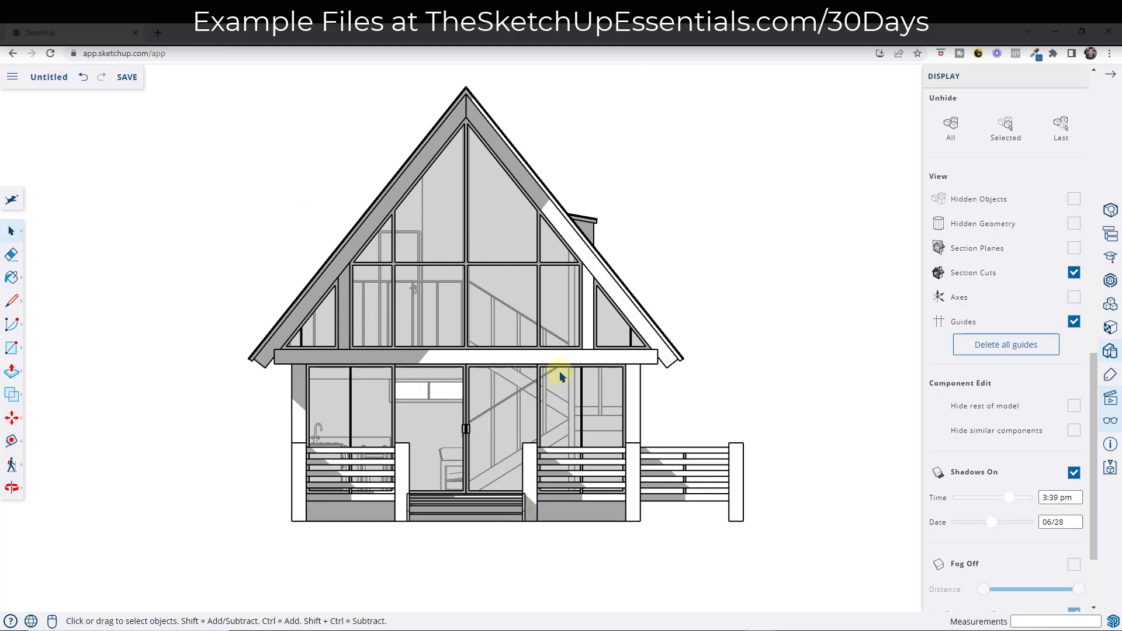
Step: Update Scene 2 with the new shadows and switch to the side elevation
{"action": "left_click", "coordinate": [1109, 405]}
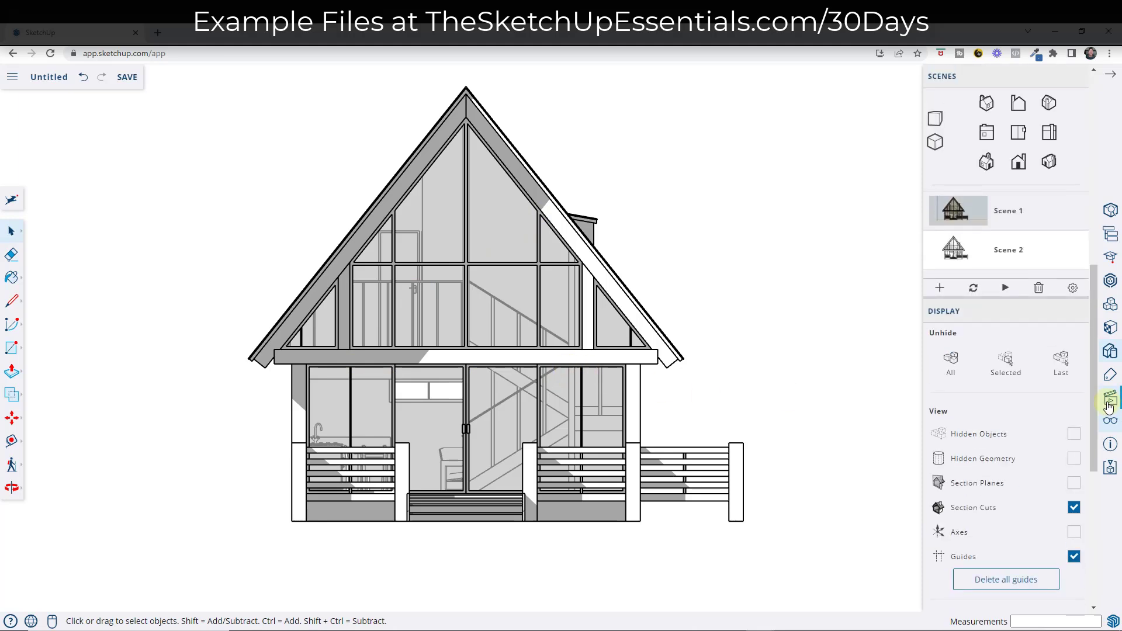
{"action": "left_click", "coordinate": [973, 289]}
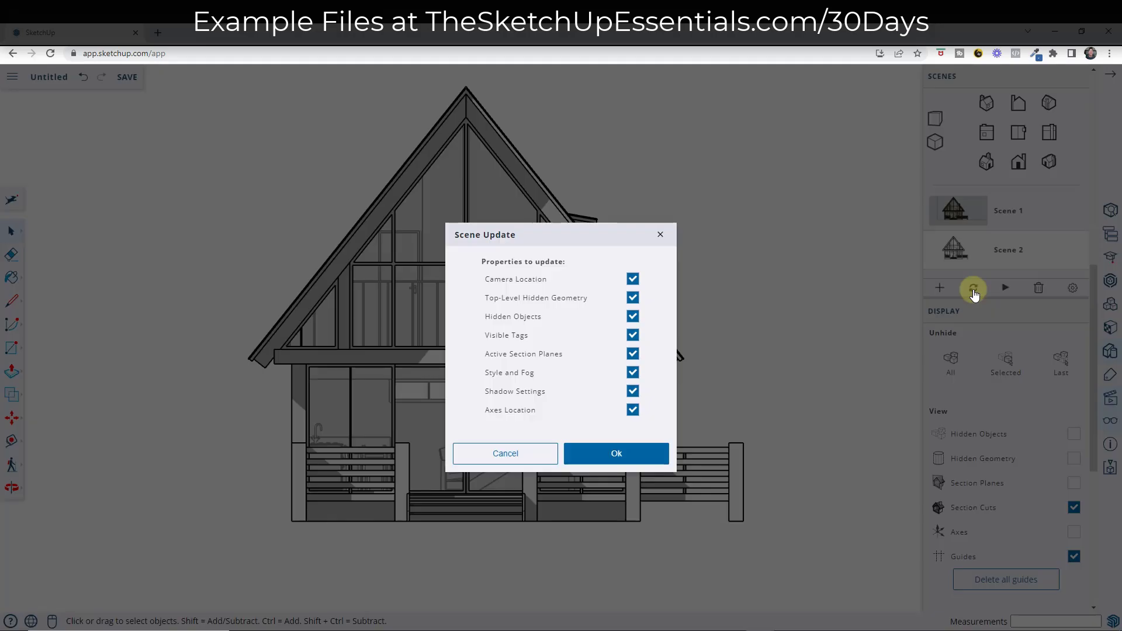
{"action": "left_click", "coordinate": [624, 457]}
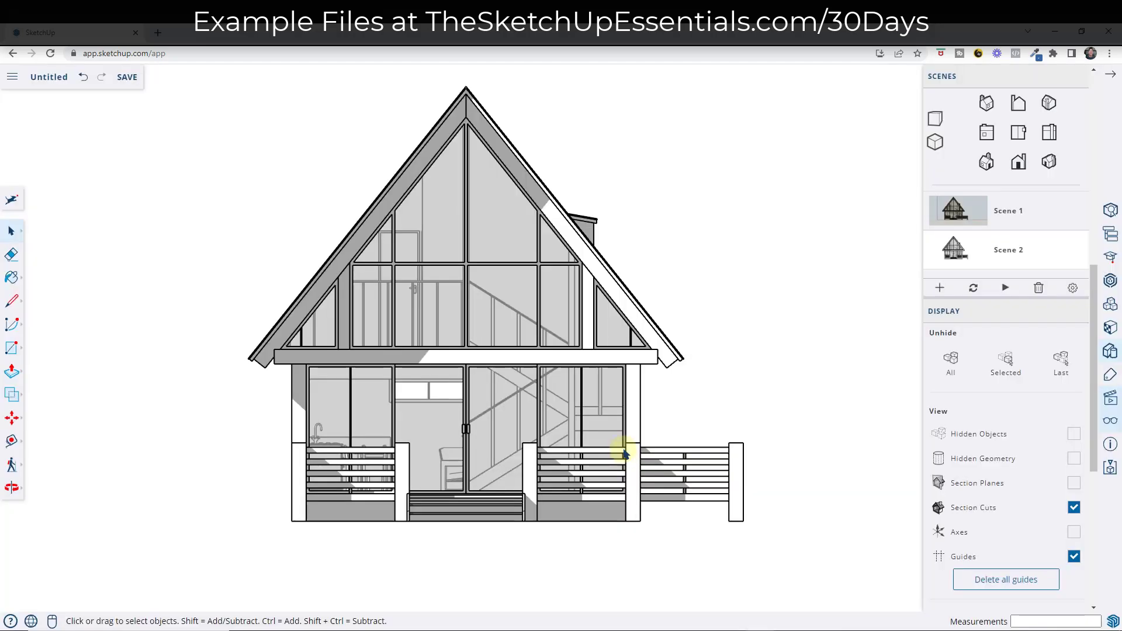
{"action": "left_click", "coordinate": [986, 136]}
Step: Show the opposite long-side elevation, set shadows to 1:39 pm on 09/17, and add Scene 3
{"action": "left_click", "coordinate": [1050, 136]}
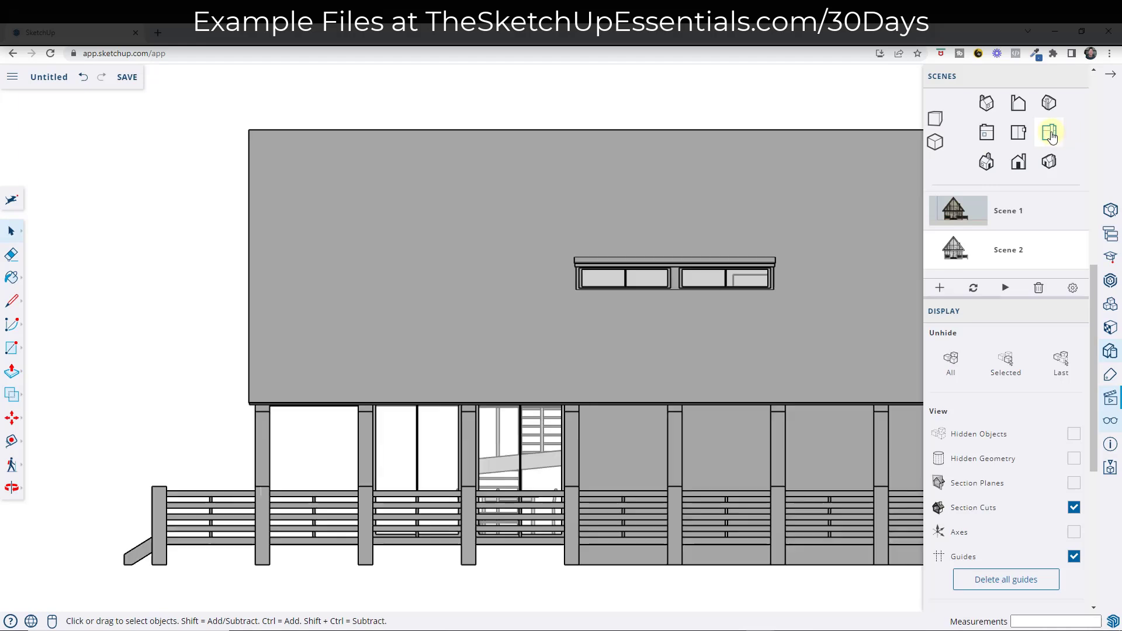
{"action": "left_click", "coordinate": [986, 133]}
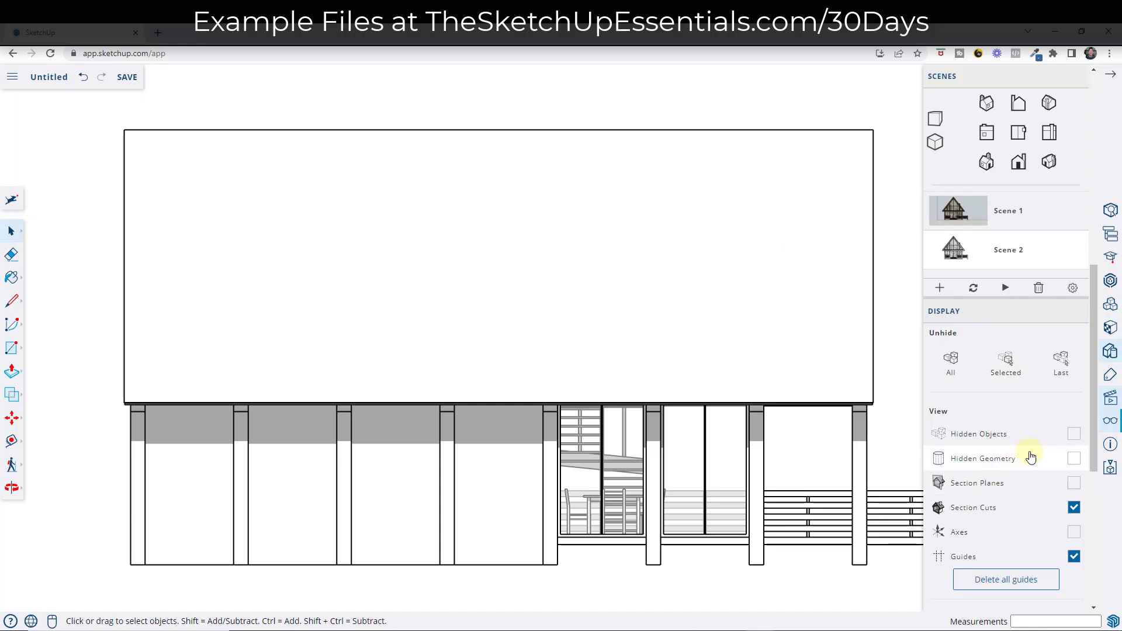
{"action": "scroll", "coordinate": [1037, 416], "scroll_direction": "down", "scroll_amount": 3}
{"action": "scroll", "coordinate": [1039, 415], "scroll_direction": "down", "scroll_amount": 2}
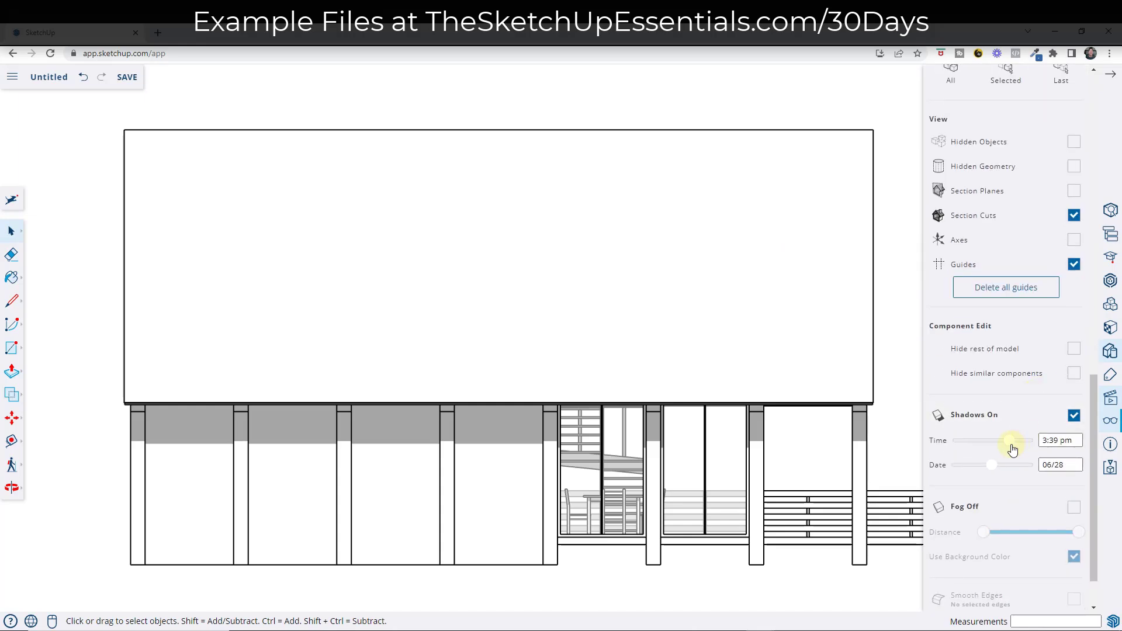
{"action": "left_click_drag", "start_coordinate": [1009, 441], "coordinate": [1009, 468]}
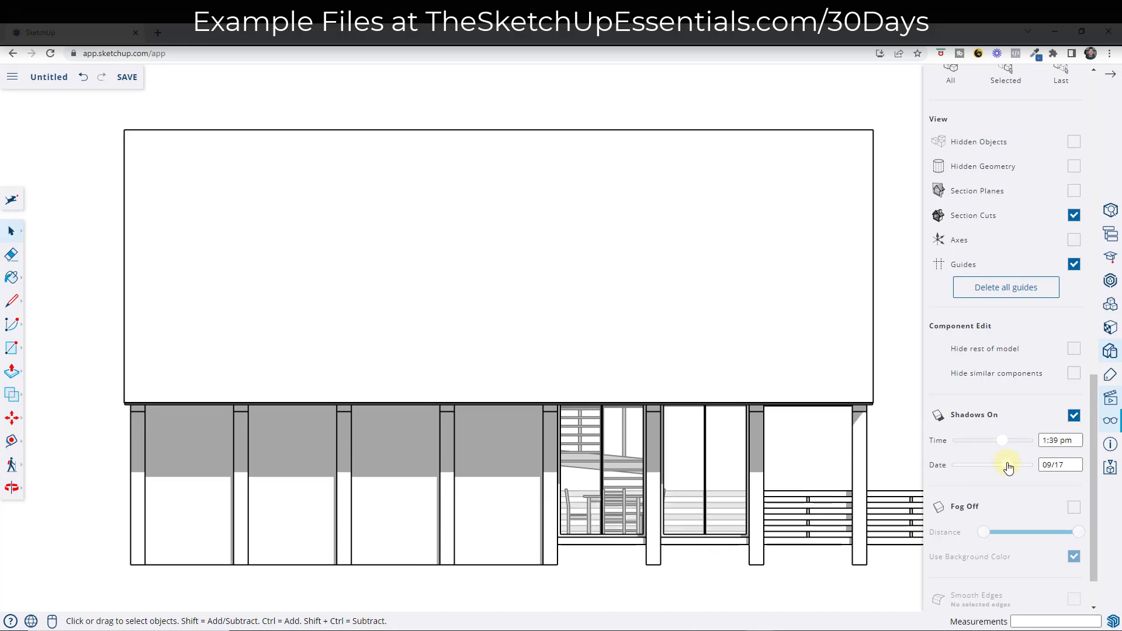
{"action": "left_click", "coordinate": [1109, 377]}
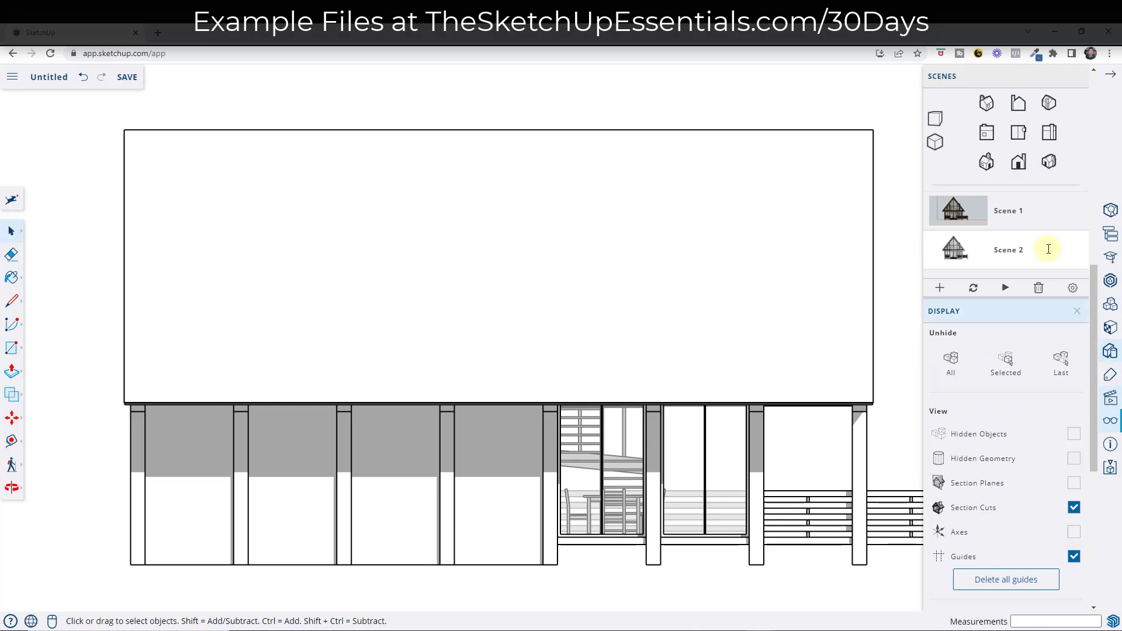
{"action": "left_click", "coordinate": [939, 289]}
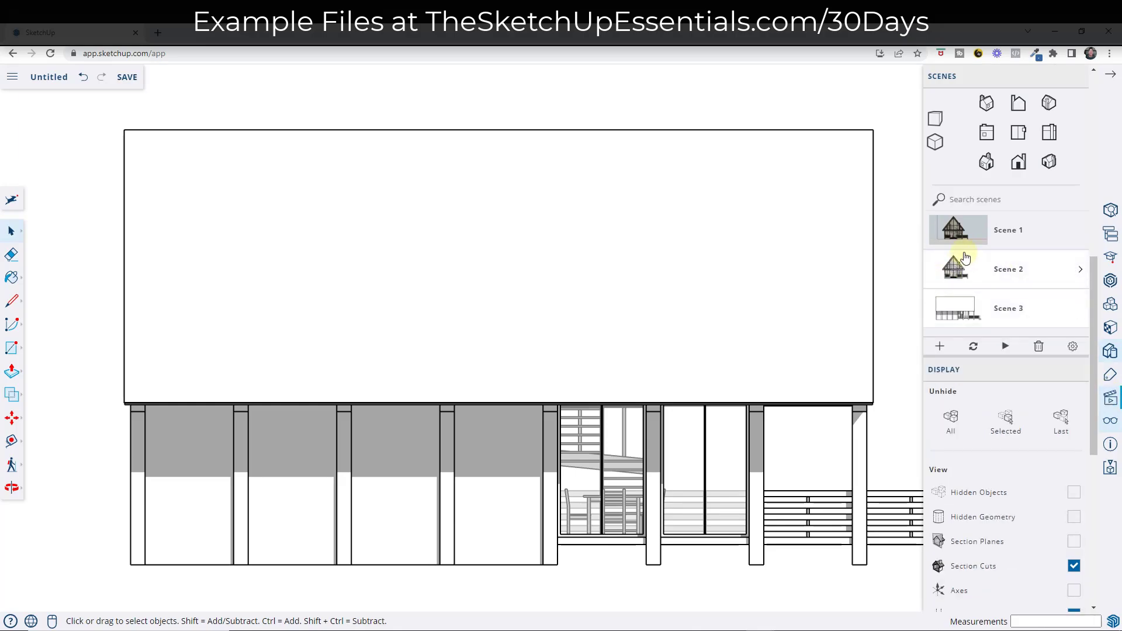
Step: Compare Scene 2 and Scene 3, then update Scene 3 with all properties
{"action": "left_click", "coordinate": [962, 272]}
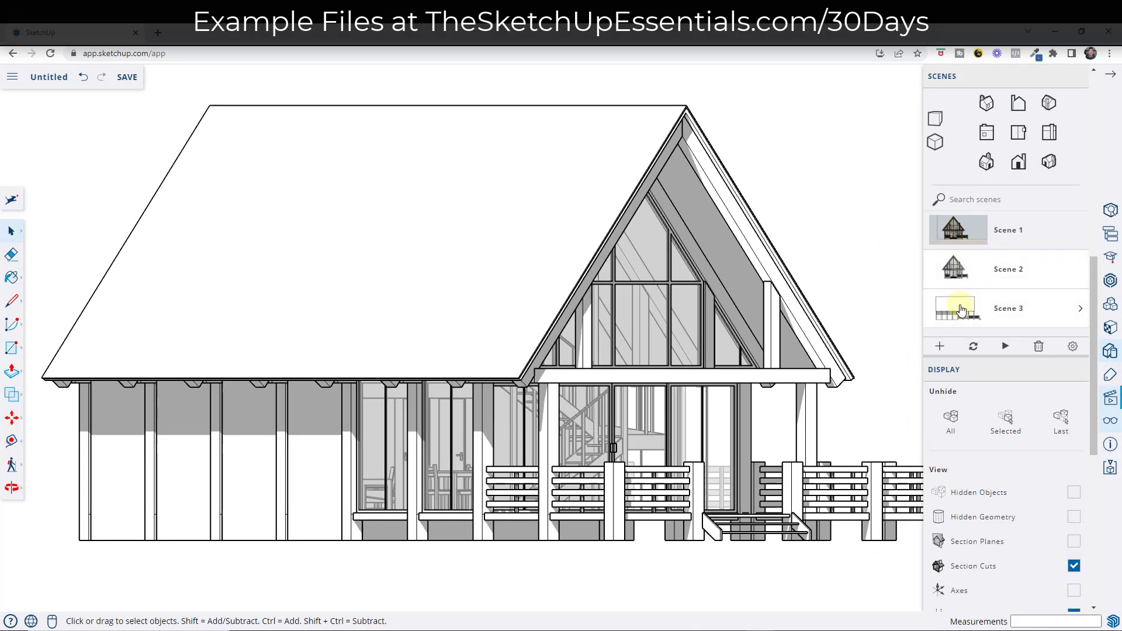
{"action": "left_click", "coordinate": [962, 309]}
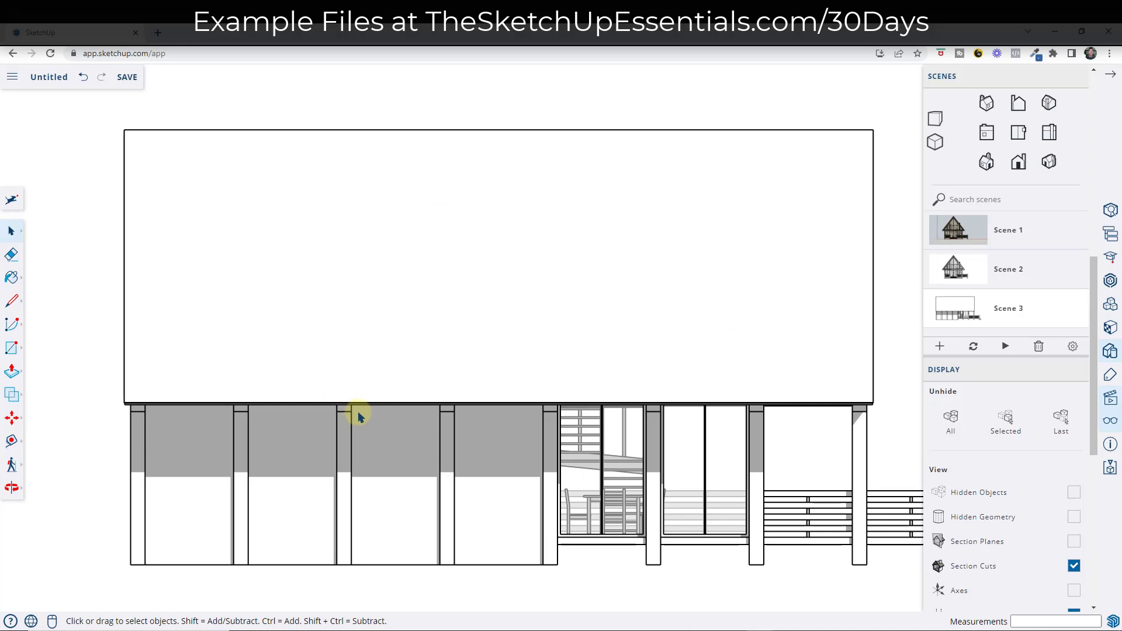
{"action": "scroll", "coordinate": [584, 485], "scroll_direction": "down", "scroll_amount": 2}
{"action": "scroll", "coordinate": [571, 493], "scroll_direction": "down", "scroll_amount": 1}
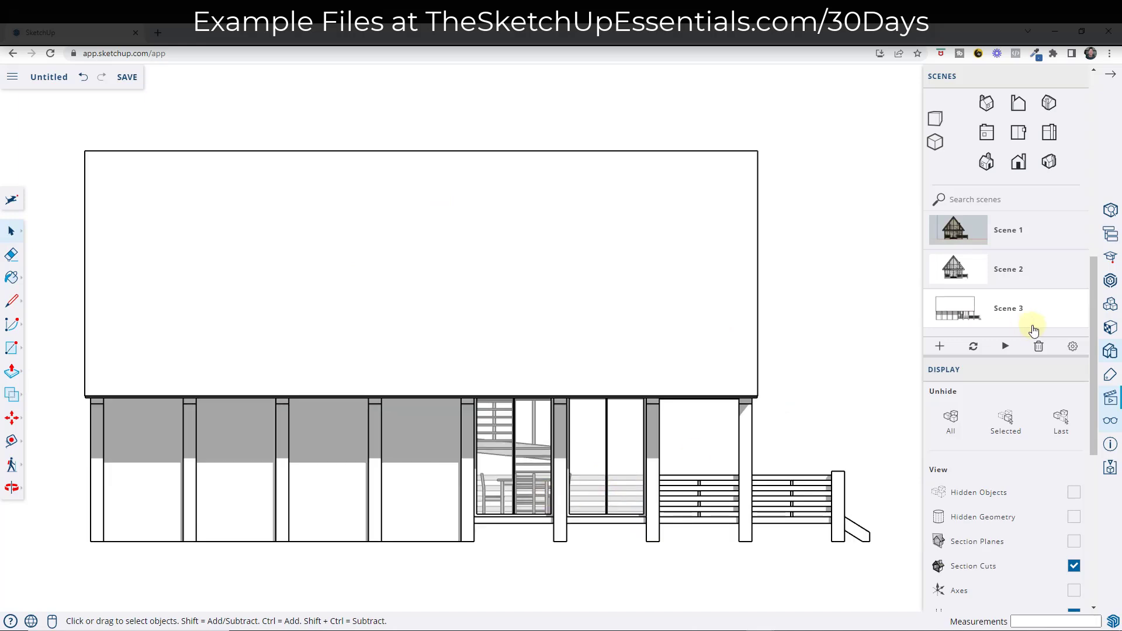
{"action": "left_click", "coordinate": [974, 348]}
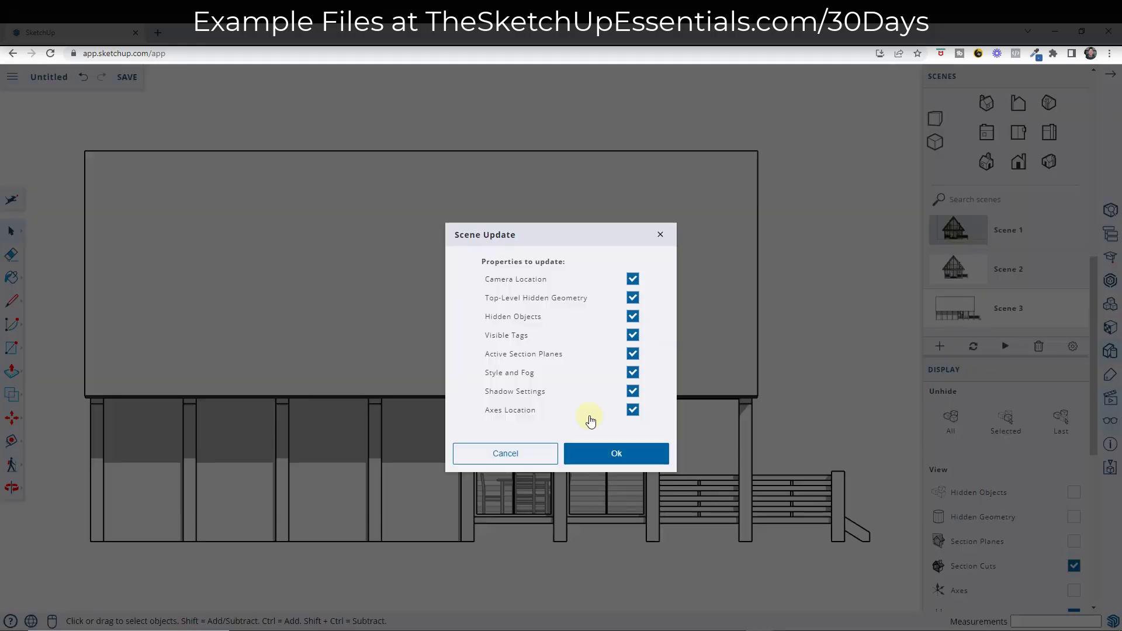
{"action": "left_click", "coordinate": [630, 452]}
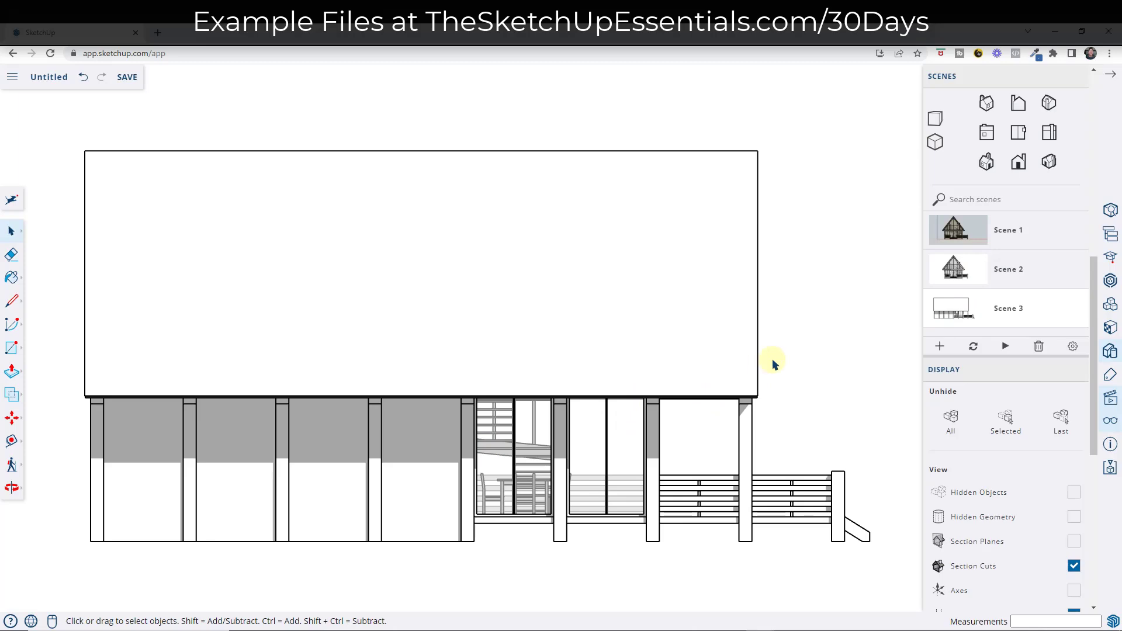
Step: Orbit to an overhead isometric view of the cabin from its opposite side
{"action": "middle_click_drag", "start_coordinate": [766, 337], "coordinate": [498, 366]}
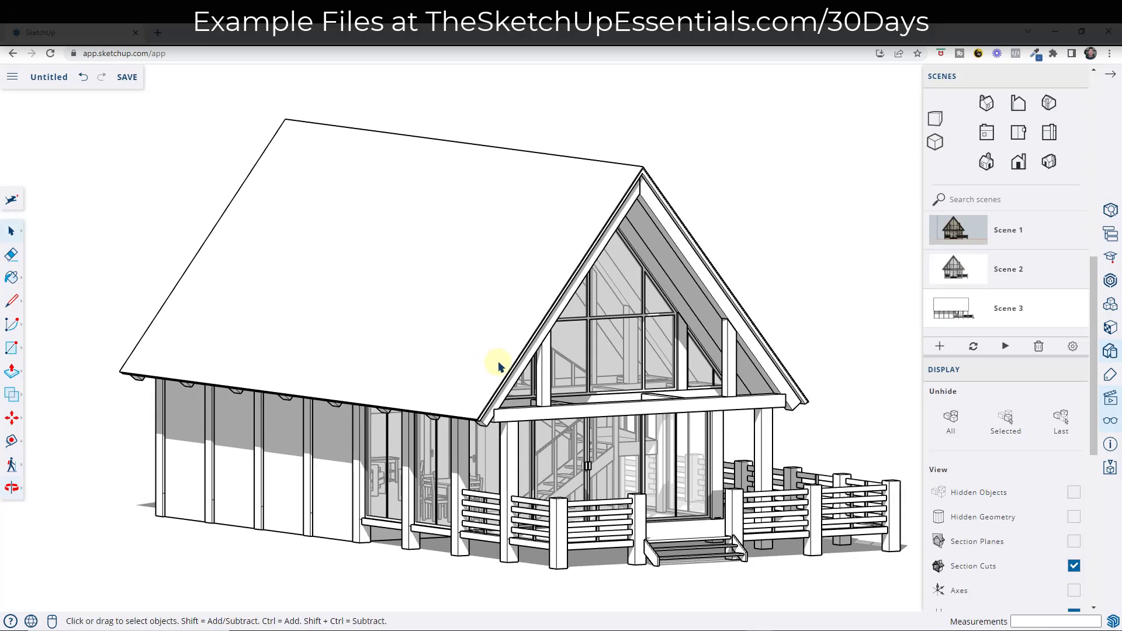
{"action": "left_click", "coordinate": [987, 162]}
{"action": "scroll", "coordinate": [333, 156], "scroll_direction": "down", "scroll_amount": 4}
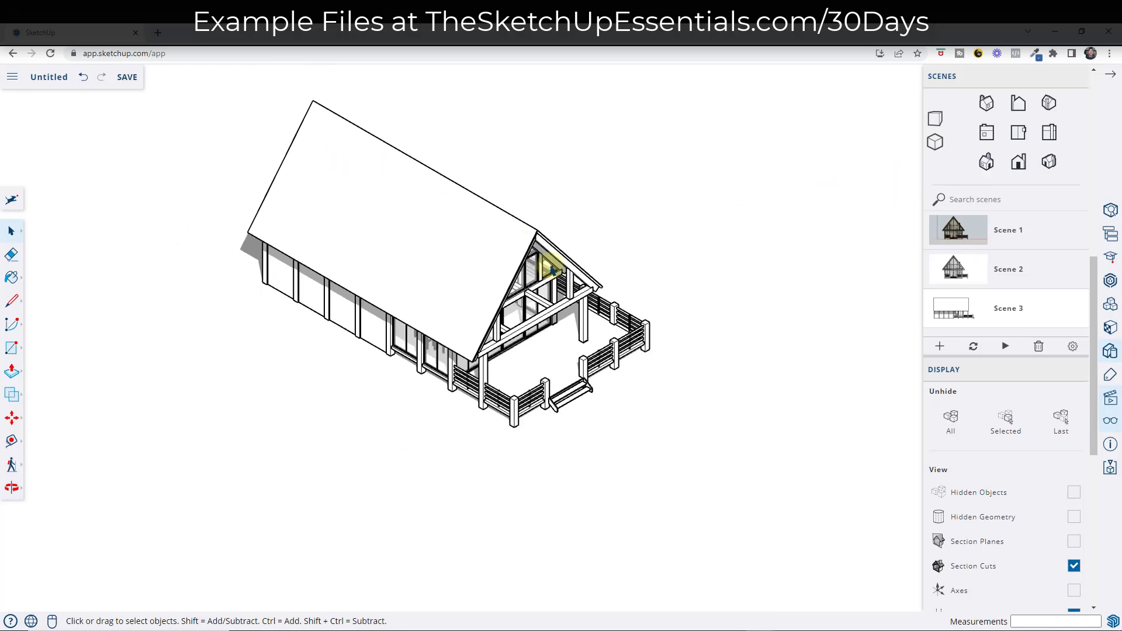
{"action": "scroll", "coordinate": [461, 128], "scroll_direction": "up", "scroll_amount": 3}
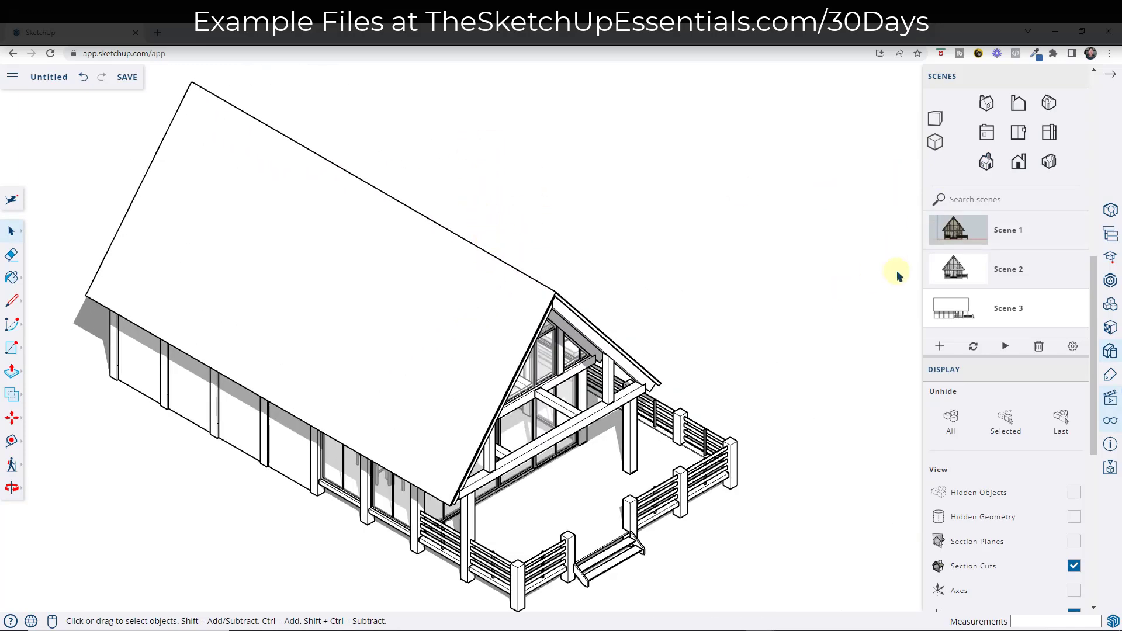
{"action": "left_click", "coordinate": [1048, 164]}
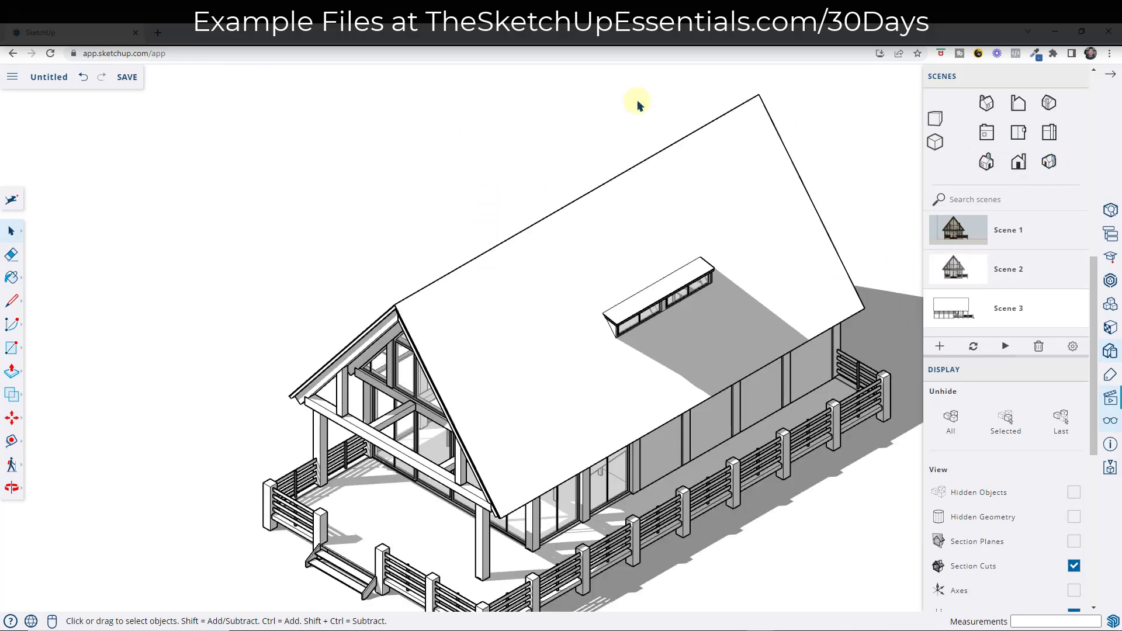
{"action": "scroll", "coordinate": [791, 250], "scroll_direction": "down", "scroll_amount": 1}
{"action": "scroll", "coordinate": [791, 250], "scroll_direction": "up", "scroll_amount": 1}
Step: Save this isometric roof-and-deck view as Scene 4
{"action": "left_click", "coordinate": [956, 266]}
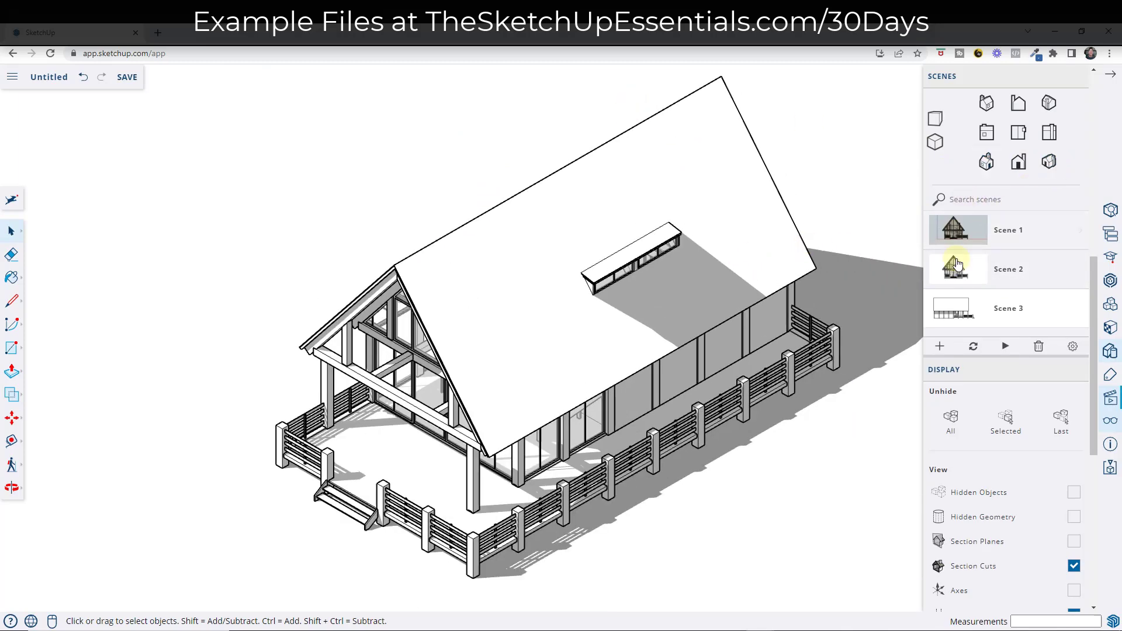
{"action": "left_click", "coordinate": [940, 349]}
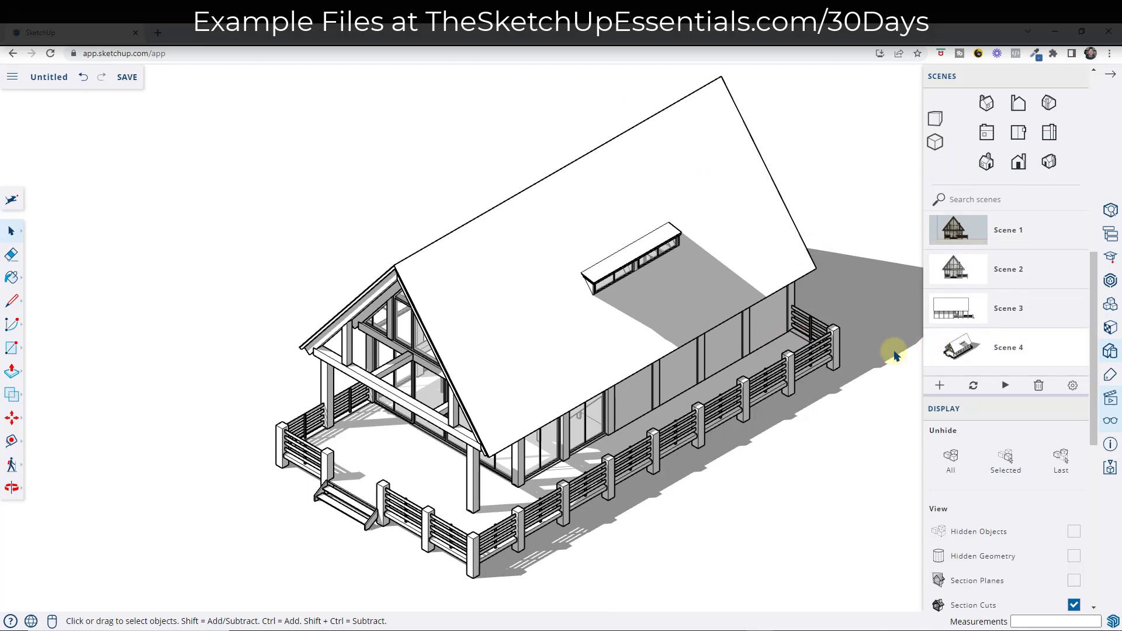
{"action": "scroll", "coordinate": [679, 334], "scroll_direction": "down", "scroll_amount": 2}
{"action": "scroll", "coordinate": [607, 295], "scroll_direction": "up", "scroll_amount": 1}
{"action": "scroll", "coordinate": [493, 300], "scroll_direction": "up", "scroll_amount": 1}
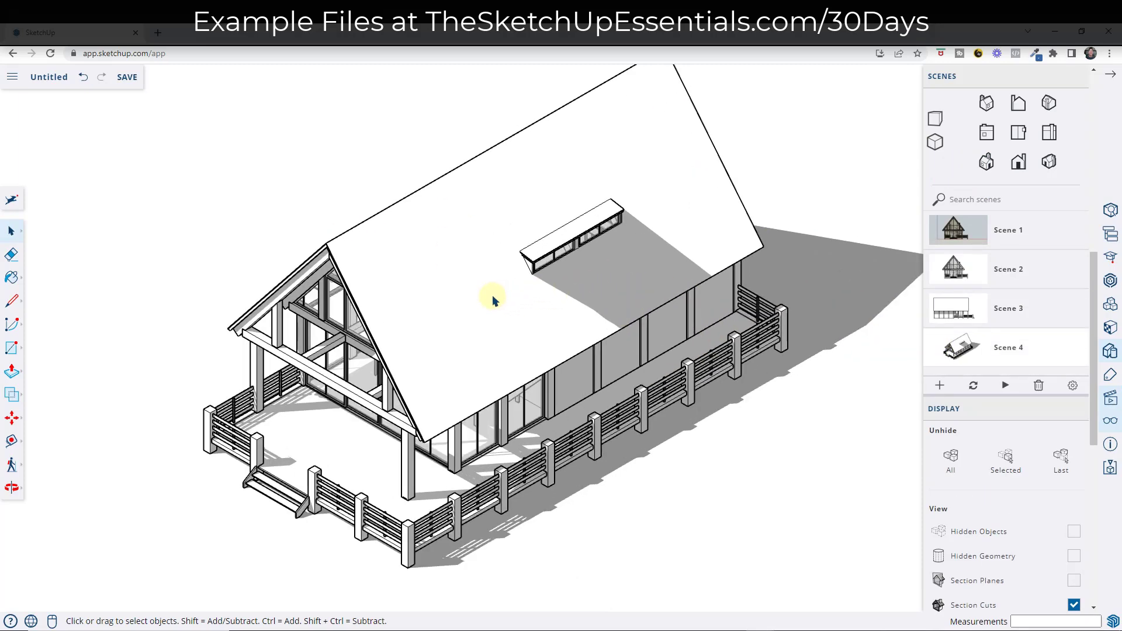
Step: Frame the gabled entrance up close, looking through the front glass doors
{"action": "left_click", "coordinate": [935, 118]}
{"action": "middle_click_drag", "start_coordinate": [369, 351], "coordinate": [391, 405]}
{"action": "scroll", "coordinate": [392, 405], "scroll_direction": "up", "scroll_amount": 10}
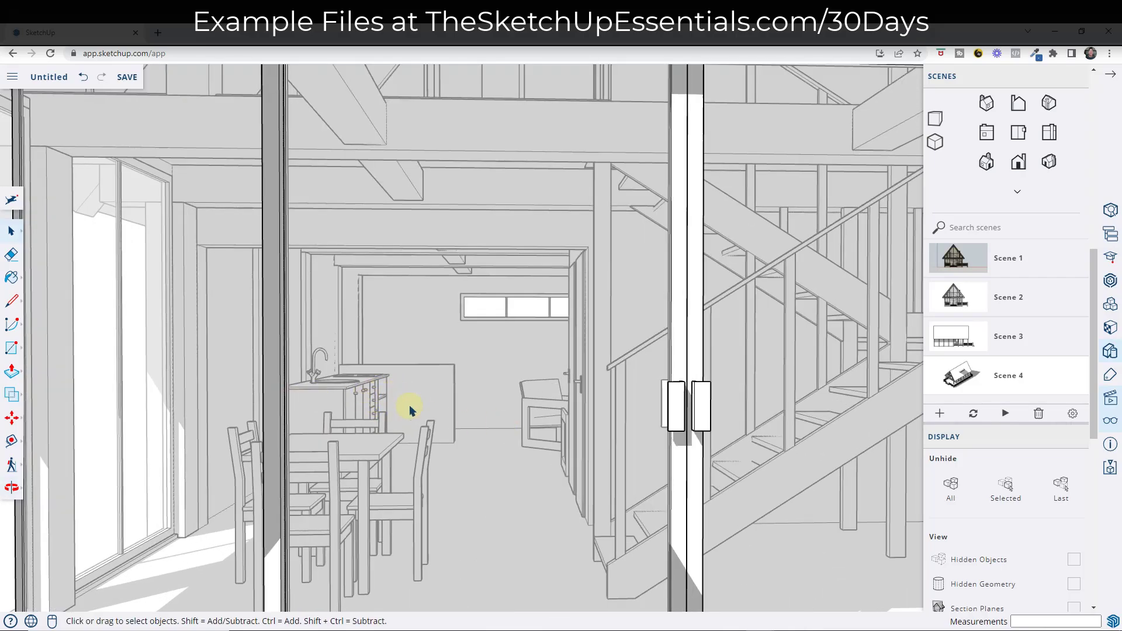
{"action": "scroll", "coordinate": [507, 433], "scroll_direction": "down", "scroll_amount": 5}
{"action": "scroll", "coordinate": [506, 437], "scroll_direction": "up", "scroll_amount": 3}
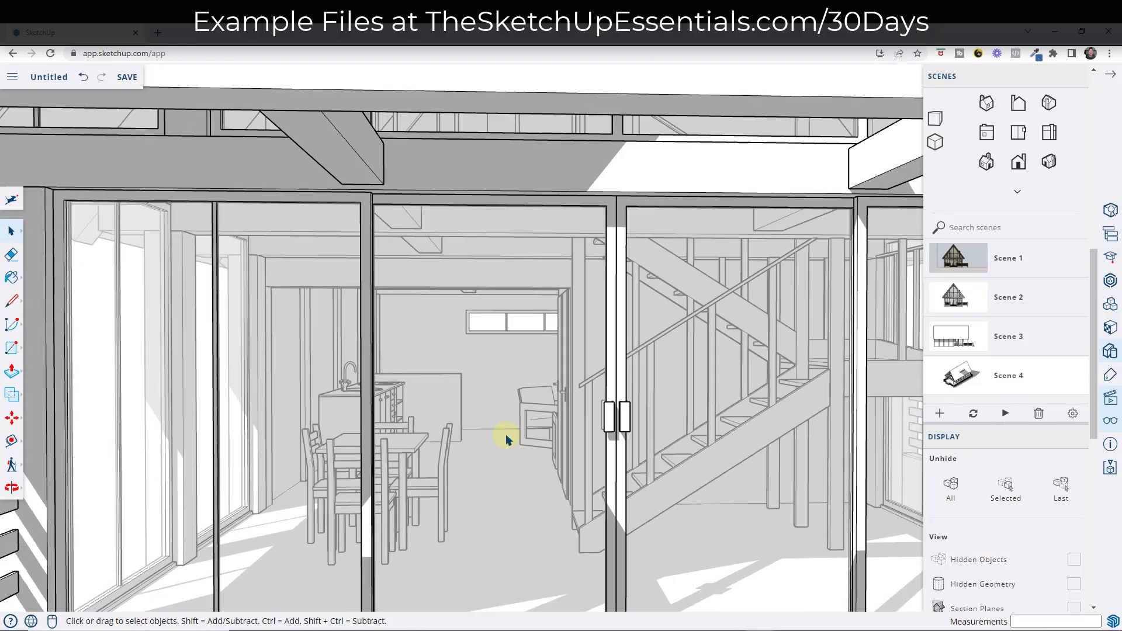
{"action": "scroll", "coordinate": [506, 434], "scroll_direction": "down", "scroll_amount": 5}
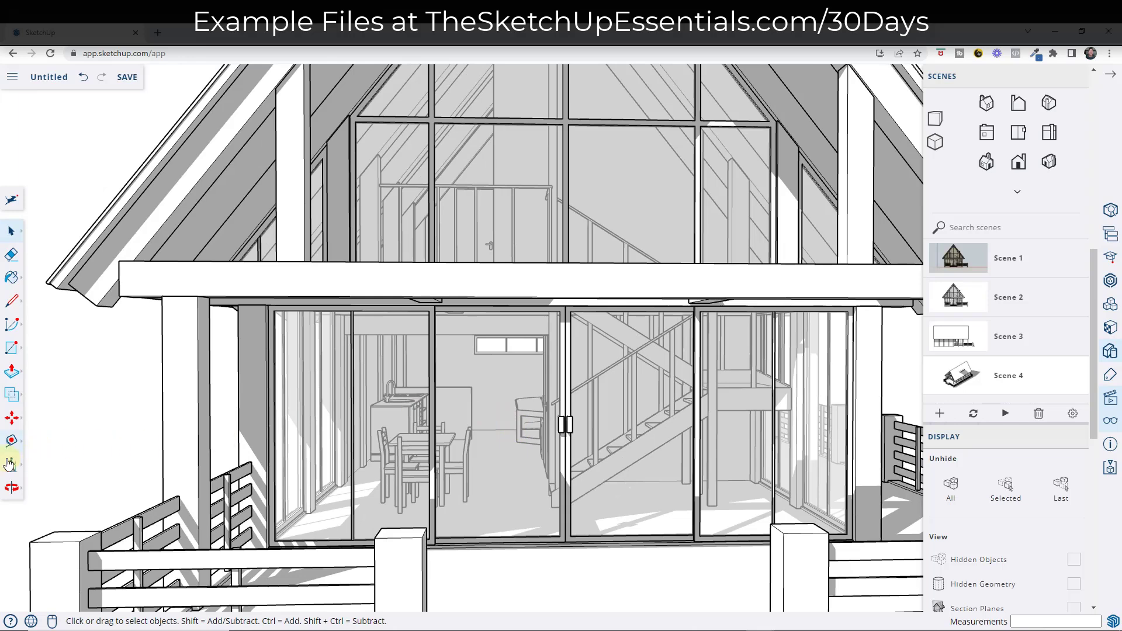
Step: Bring up the measuring and section tools flyout
{"action": "left_click", "coordinate": [9, 464]}
{"action": "left_click", "coordinate": [12, 442]}
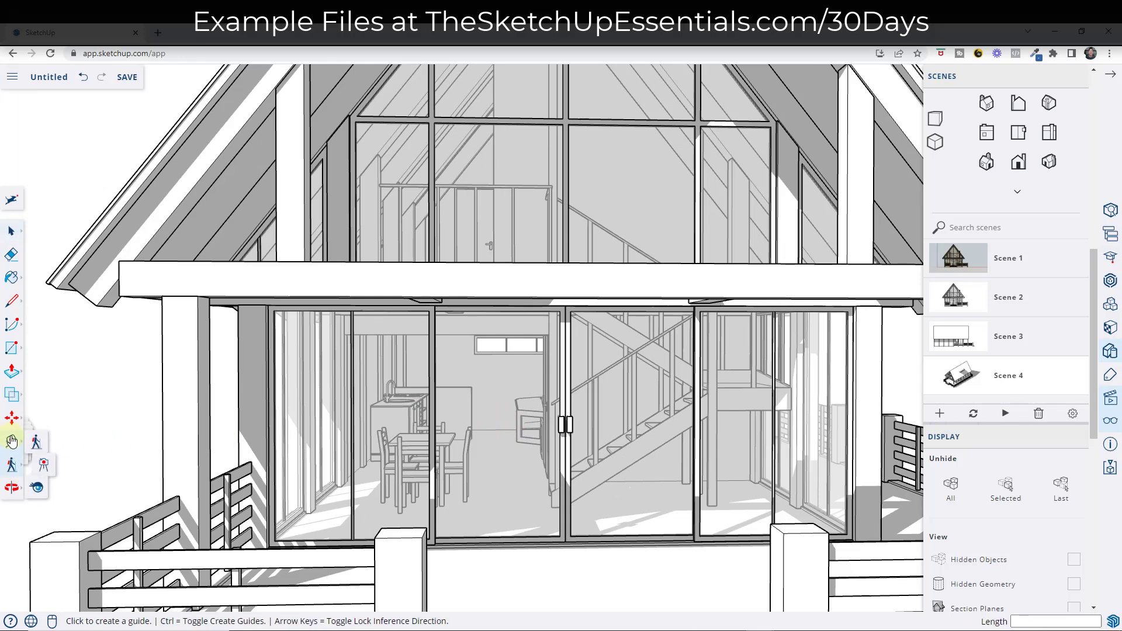
{"action": "mouse_move", "coordinate": [12, 441]}
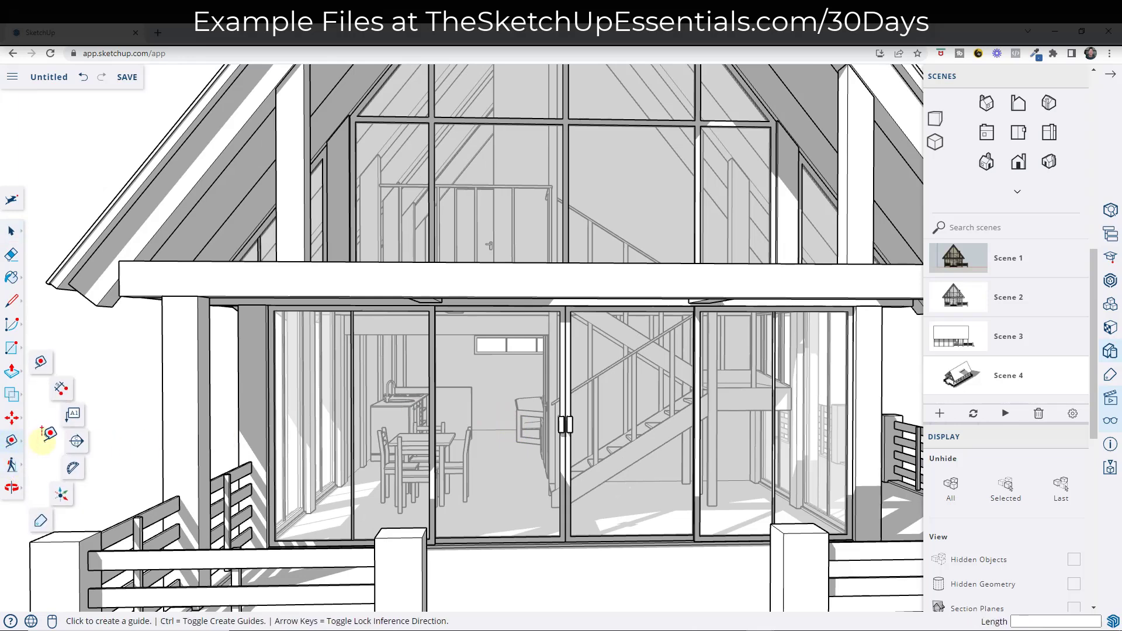
Step: Place a lengthwise section plane through the glass doors with its orientation locked
{"action": "left_click", "coordinate": [78, 442]}
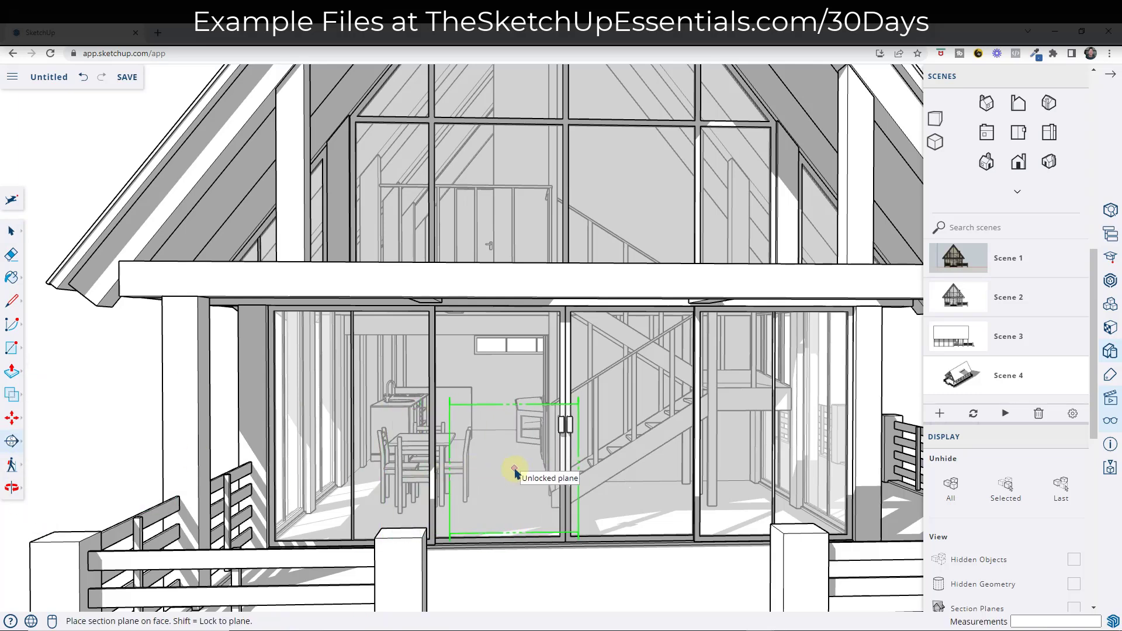
{"action": "key", "text": "shift"}
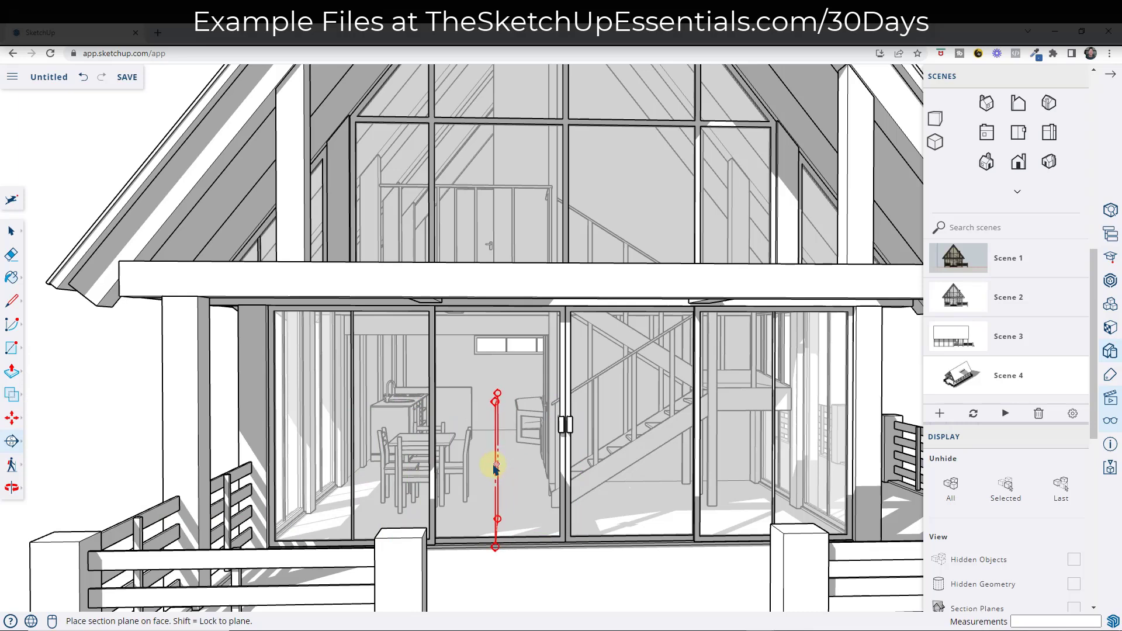
{"action": "left_click", "coordinate": [489, 469]}
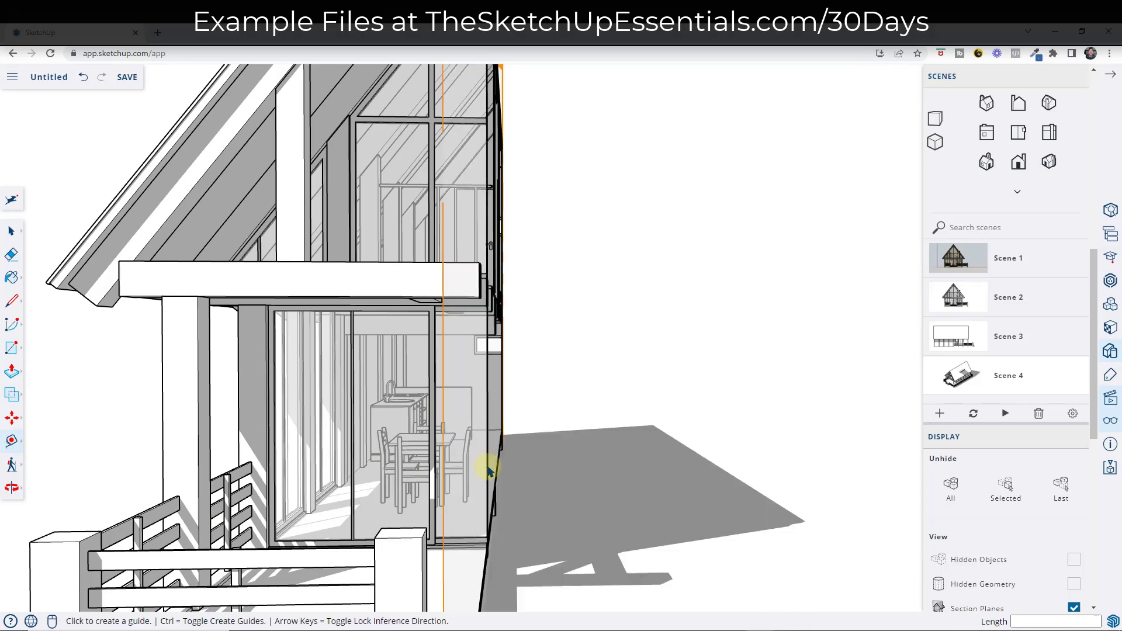
Step: View the section cut as a side elevation with shadows turned off
{"action": "left_click", "coordinate": [1048, 139]}
{"action": "scroll", "coordinate": [438, 413], "scroll_direction": "down", "scroll_amount": 3}
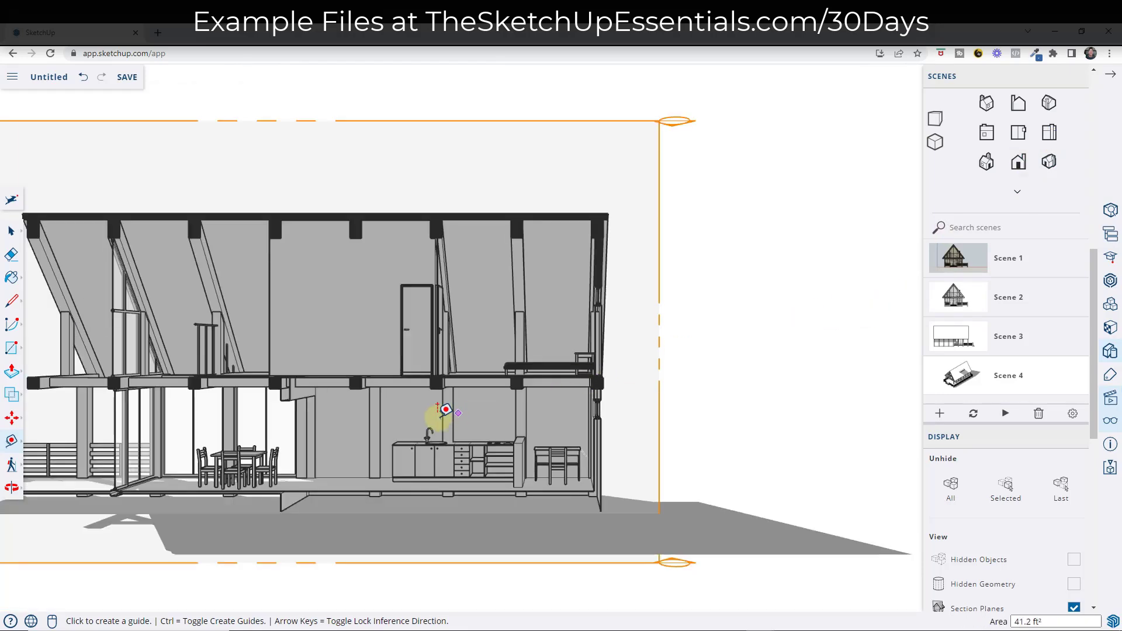
{"action": "scroll", "coordinate": [438, 413], "scroll_direction": "up", "scroll_amount": 5}
{"action": "scroll", "coordinate": [1046, 436], "scroll_direction": "down", "scroll_amount": 7}
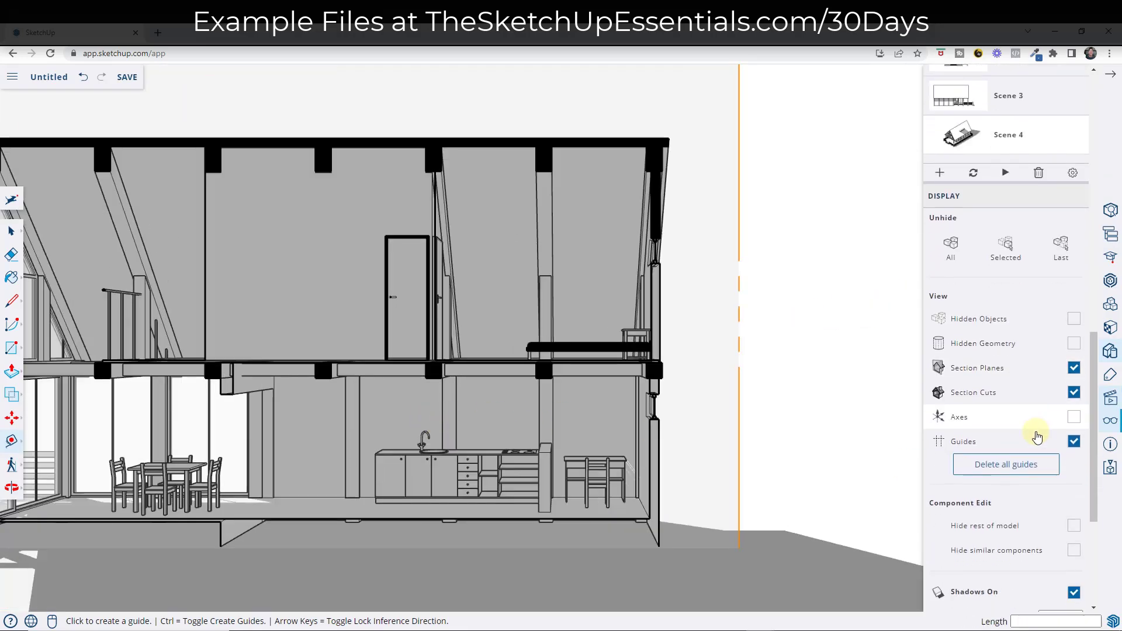
{"action": "left_click", "coordinate": [1073, 424]}
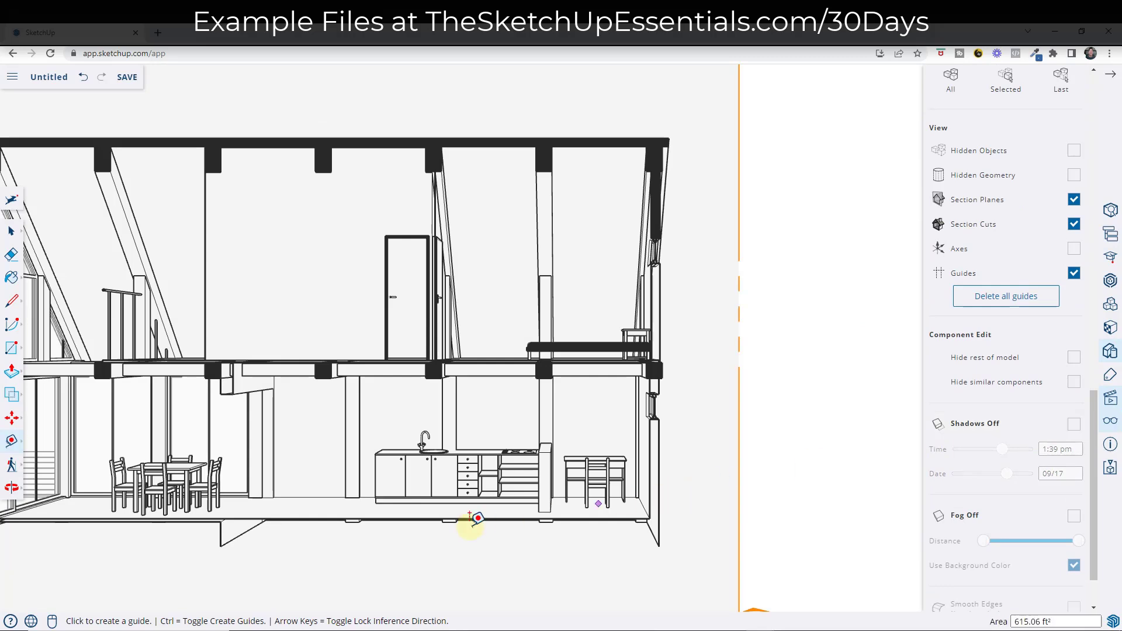
{"action": "left_click", "coordinate": [431, 476]}
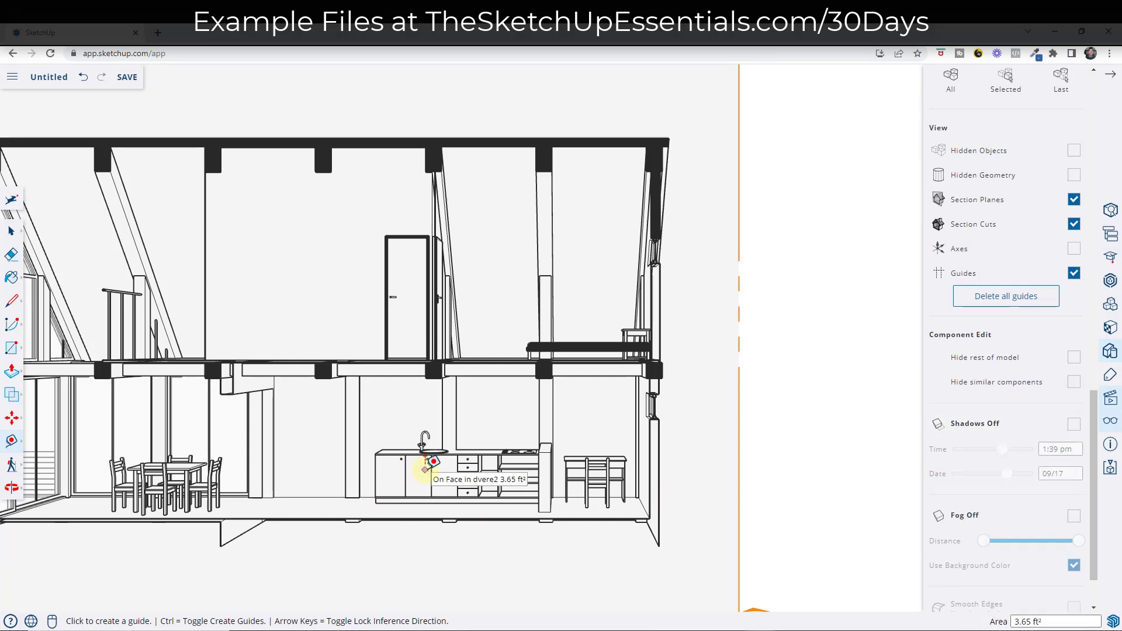
{"action": "scroll", "coordinate": [995, 435], "scroll_direction": "up", "scroll_amount": 8}
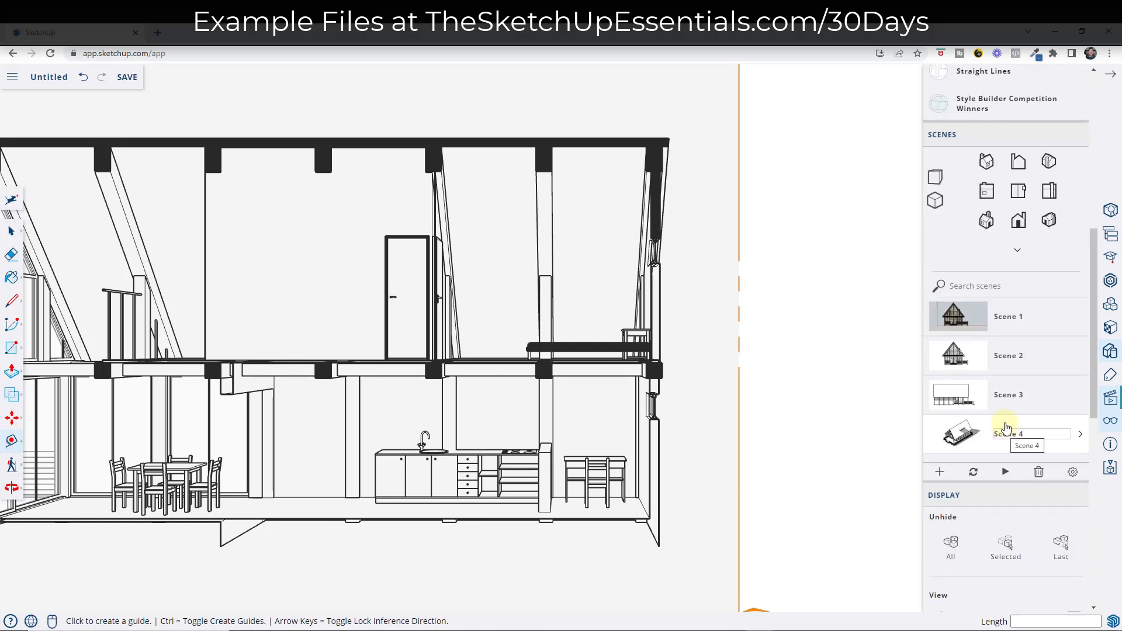
Step: Switch to parallel projection and zoom in on the kitchen section
{"action": "left_click", "coordinate": [936, 202]}
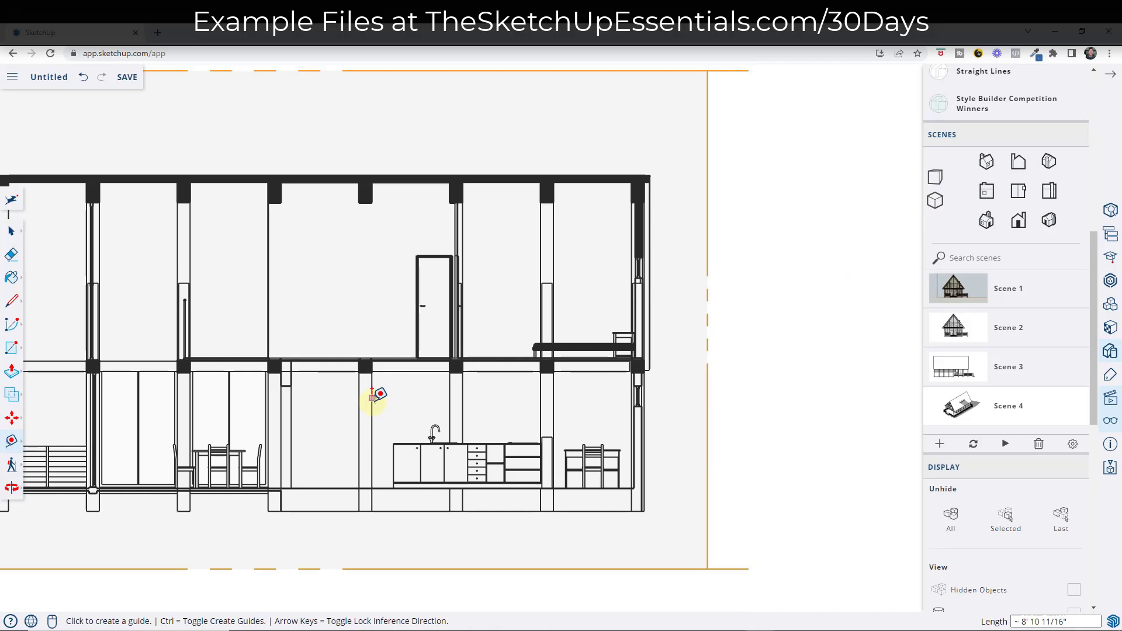
{"action": "scroll", "coordinate": [371, 398], "scroll_direction": "up", "scroll_amount": 3}
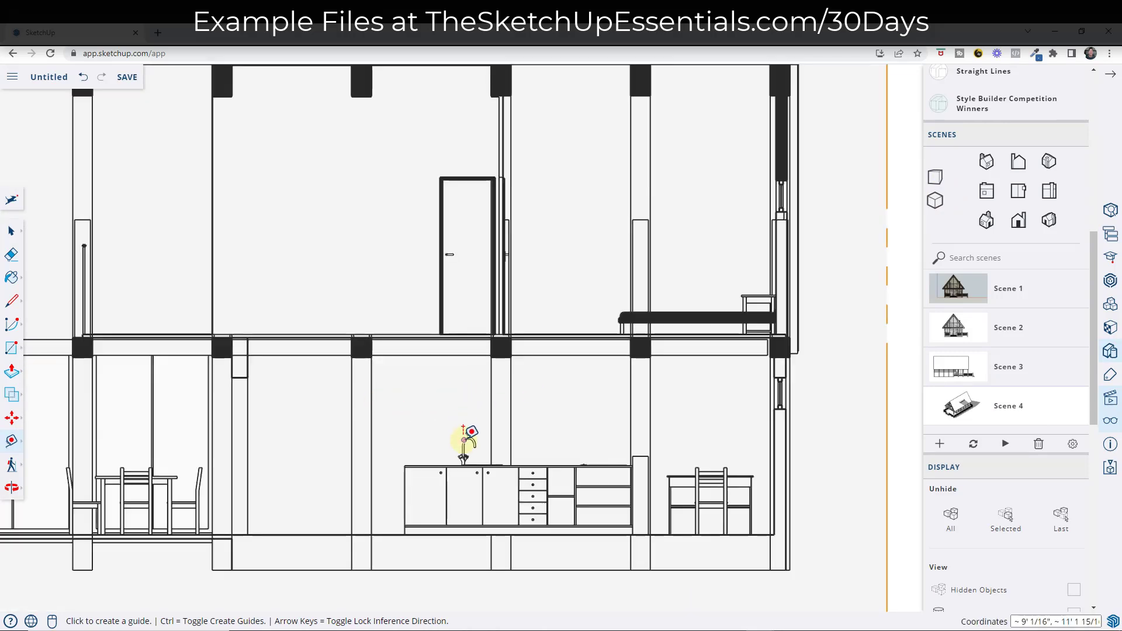
{"action": "scroll", "coordinate": [515, 454], "scroll_direction": "up", "scroll_amount": 1}
{"action": "scroll", "coordinate": [479, 502], "scroll_direction": "up", "scroll_amount": 2}
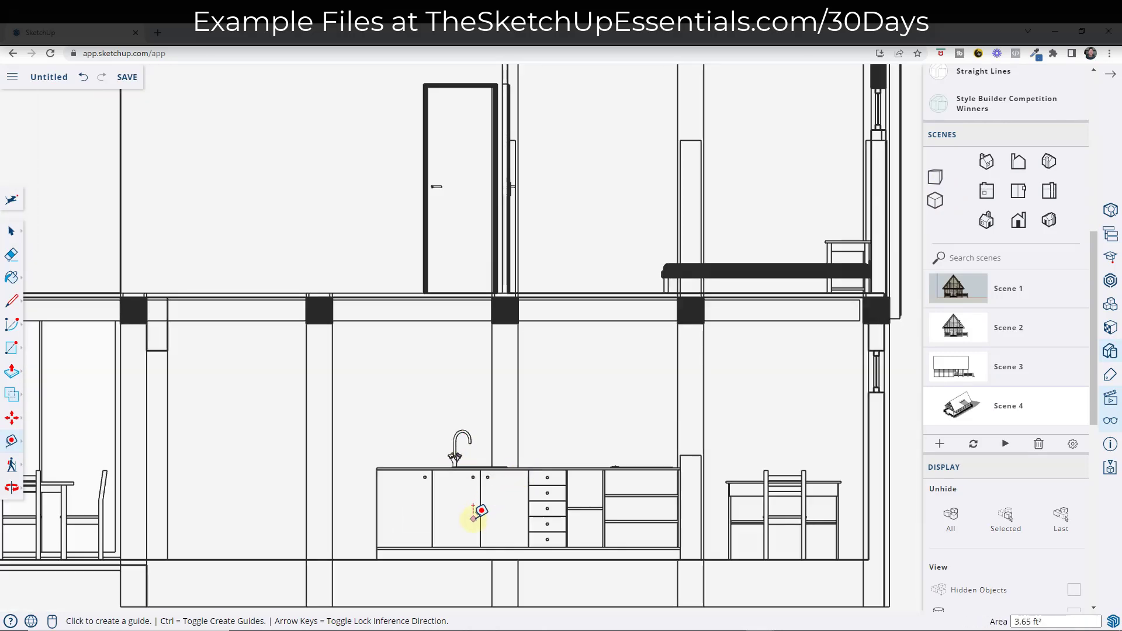
{"action": "scroll", "coordinate": [532, 491], "scroll_direction": "down", "scroll_amount": 1}
{"action": "scroll", "coordinate": [526, 506], "scroll_direction": "up", "scroll_amount": 3}
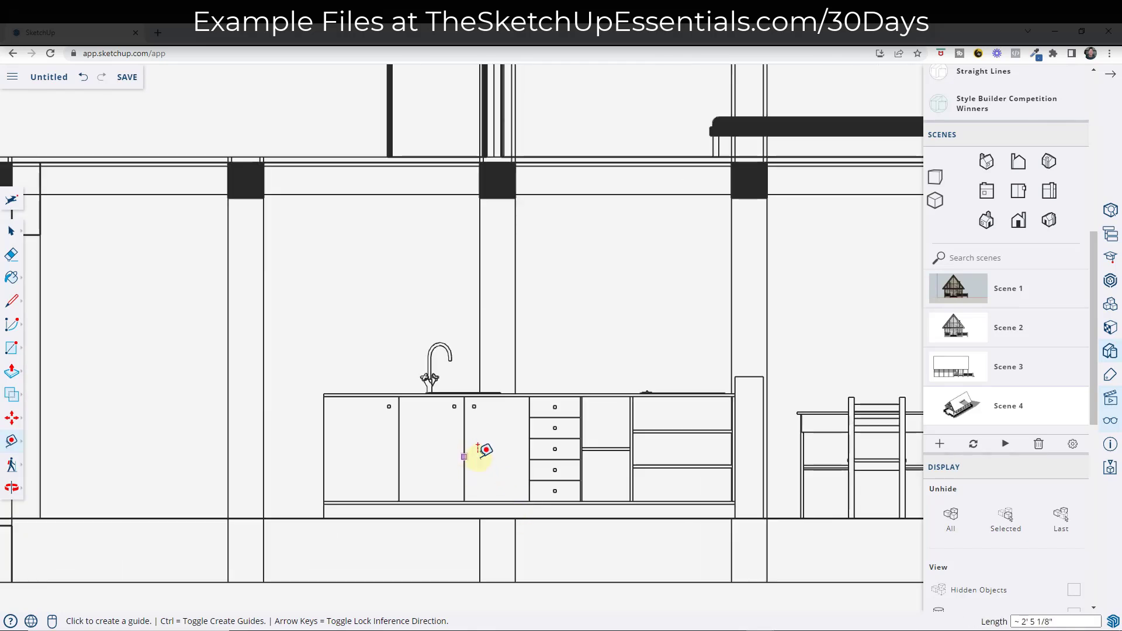
Step: Add Scene 5 saved as a new style, add Scene 6, and show the style library
{"action": "left_click", "coordinate": [940, 444]}
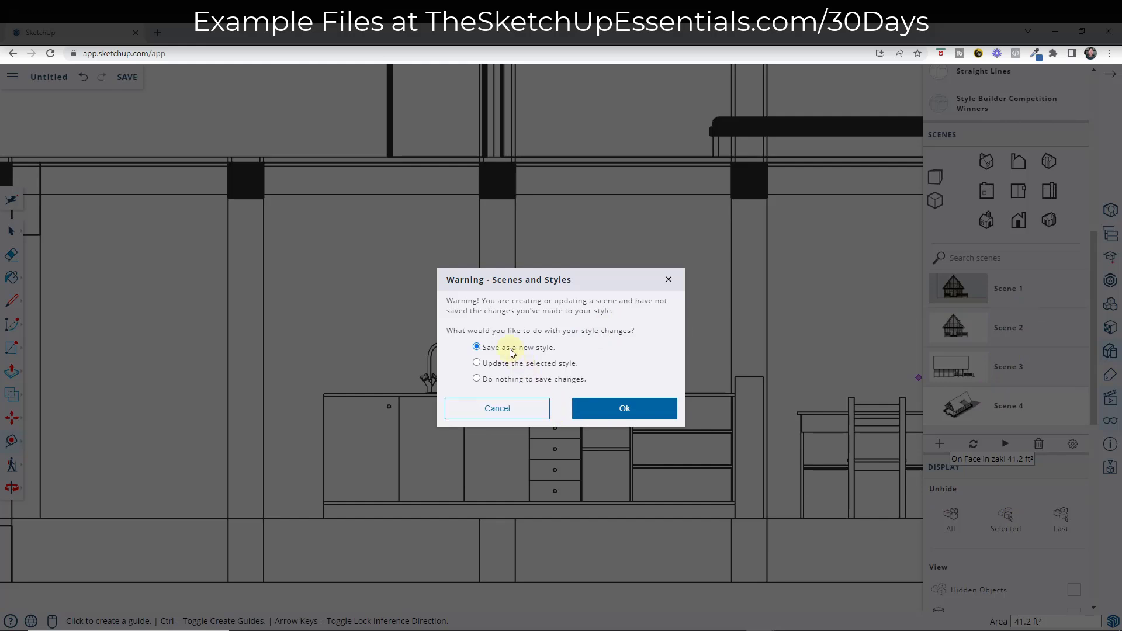
{"action": "left_click", "coordinate": [658, 413]}
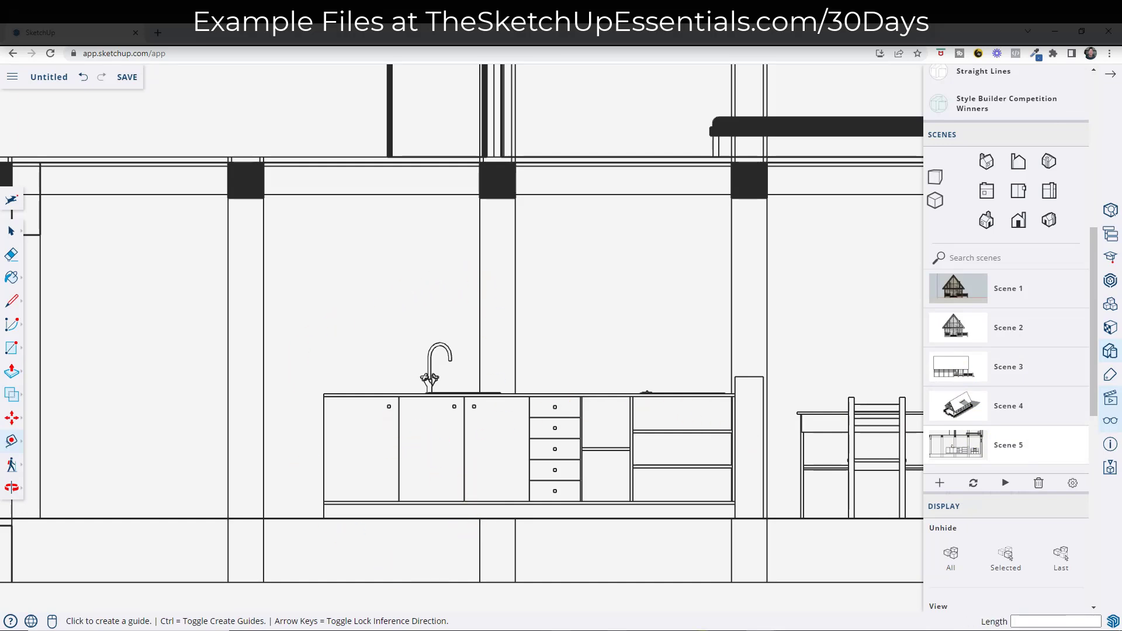
{"action": "scroll", "coordinate": [1003, 433], "scroll_direction": "down", "scroll_amount": 1}
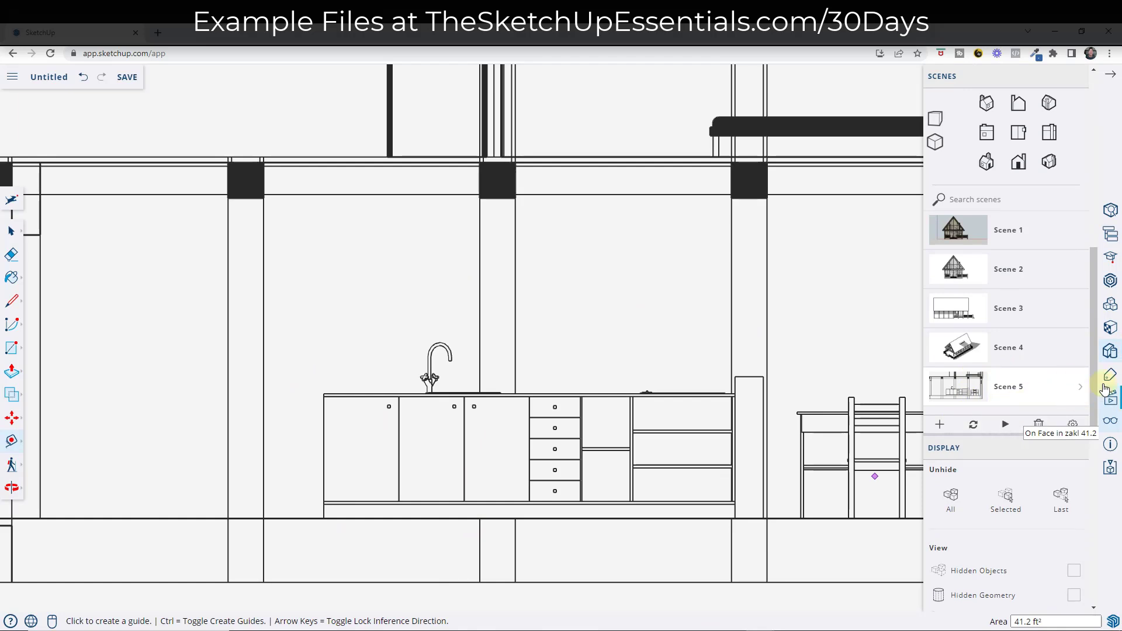
{"action": "left_click", "coordinate": [939, 425]}
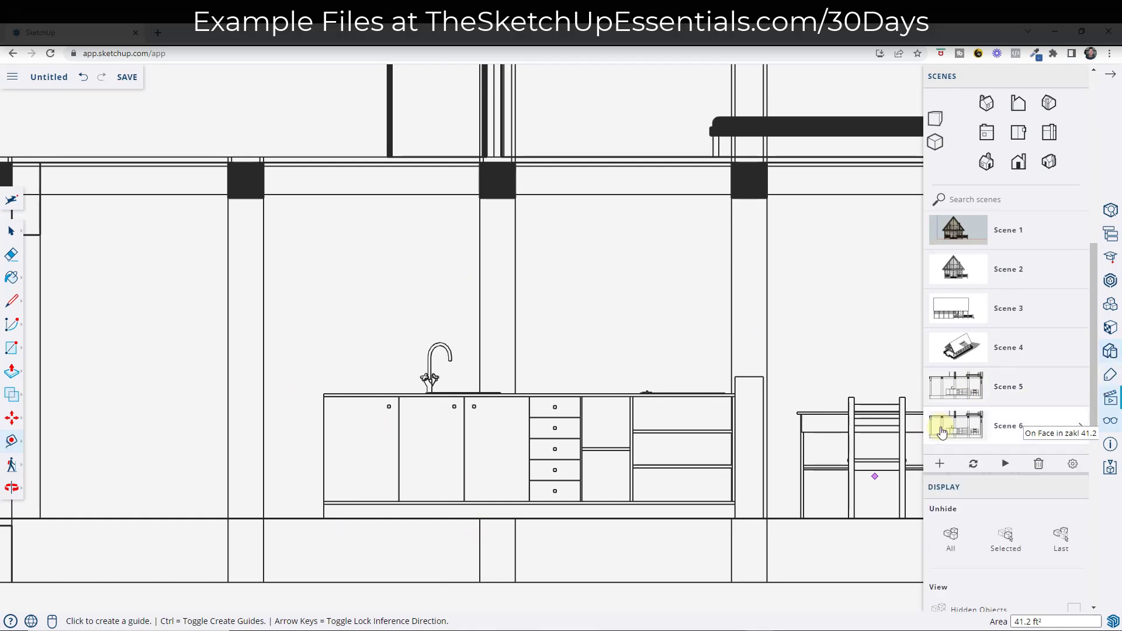
{"action": "left_click", "coordinate": [1109, 362]}
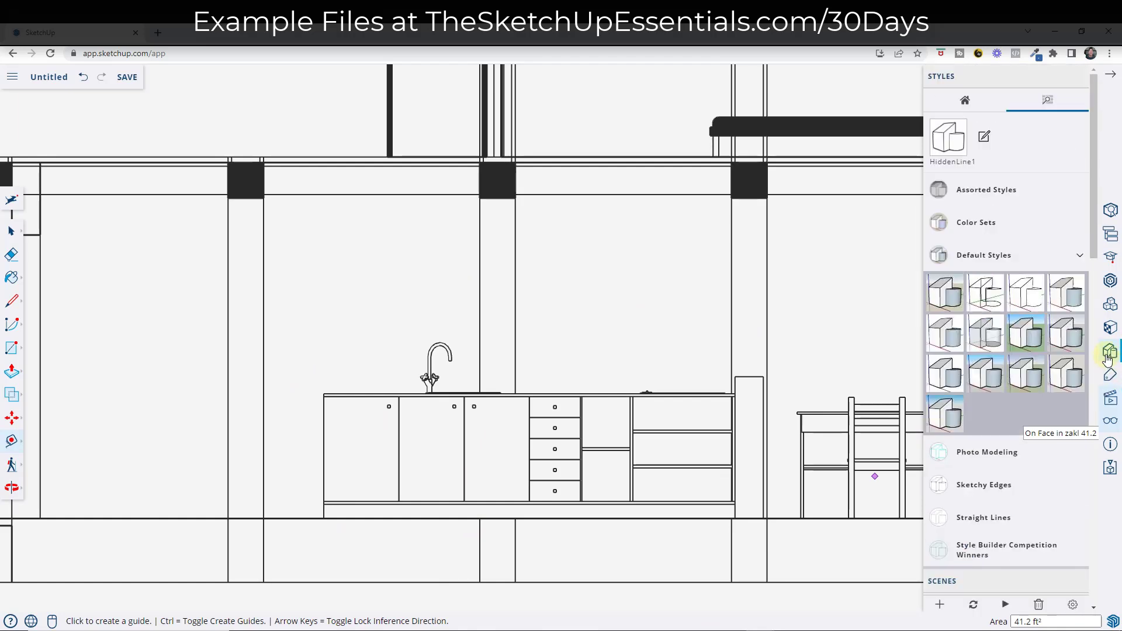
Step: Apply the Default Style to the model
{"action": "left_click", "coordinate": [953, 295]}
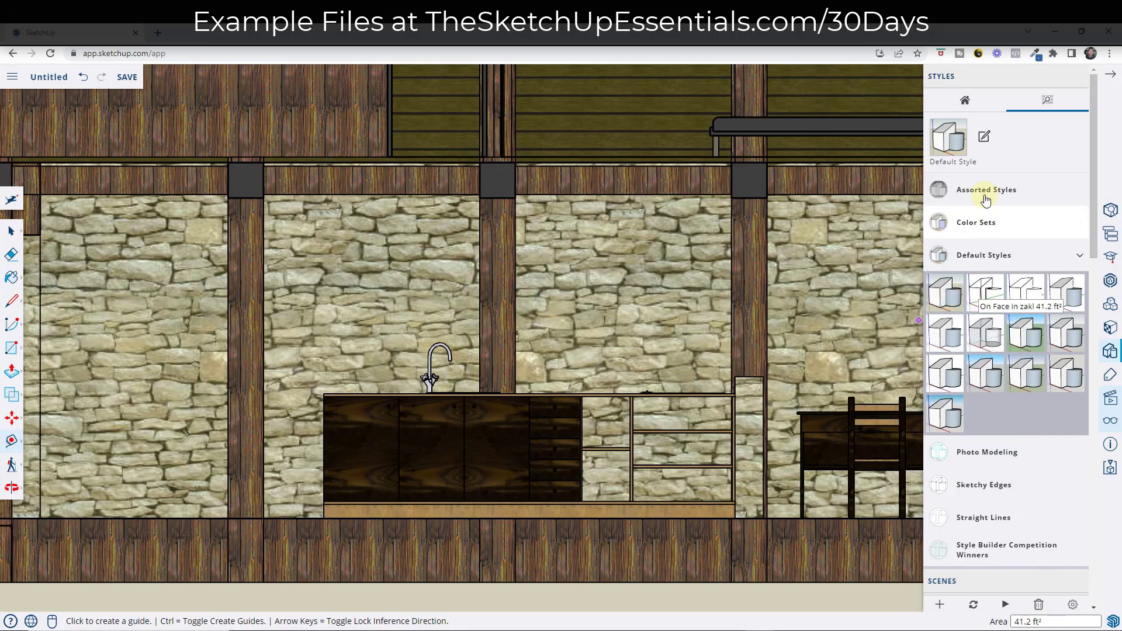
{"action": "scroll", "coordinate": [972, 234], "scroll_direction": "down", "scroll_amount": 2}
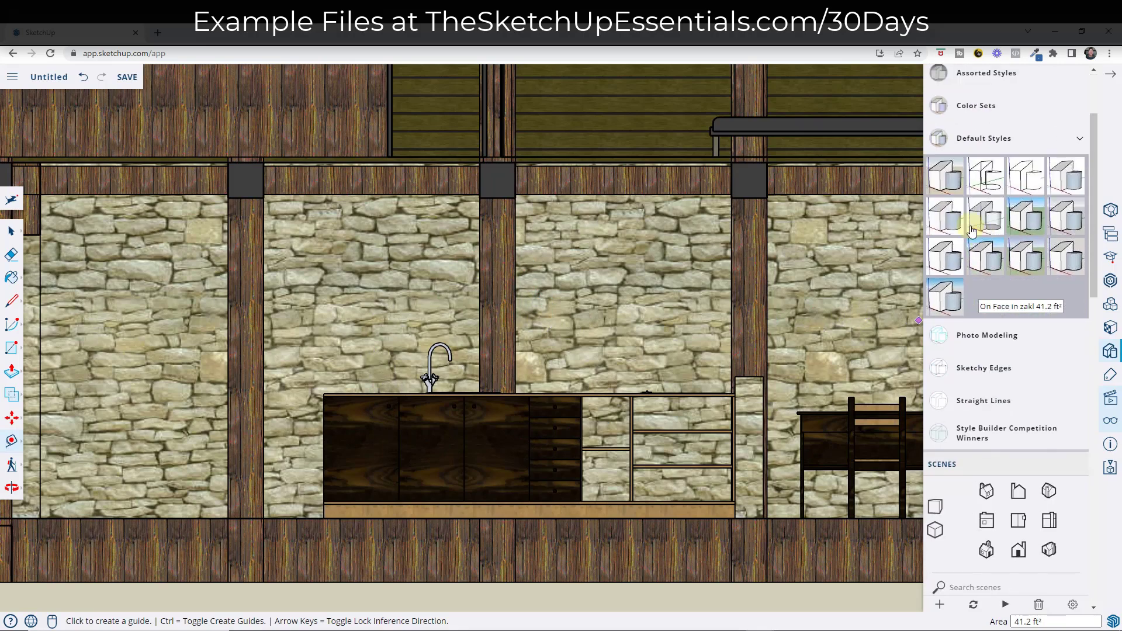
{"action": "scroll", "coordinate": [979, 246], "scroll_direction": "up", "scroll_amount": 2}
Step: Edit the Default Style's Face Settings to plain Shaded and finish editing
{"action": "left_click", "coordinate": [983, 138]}
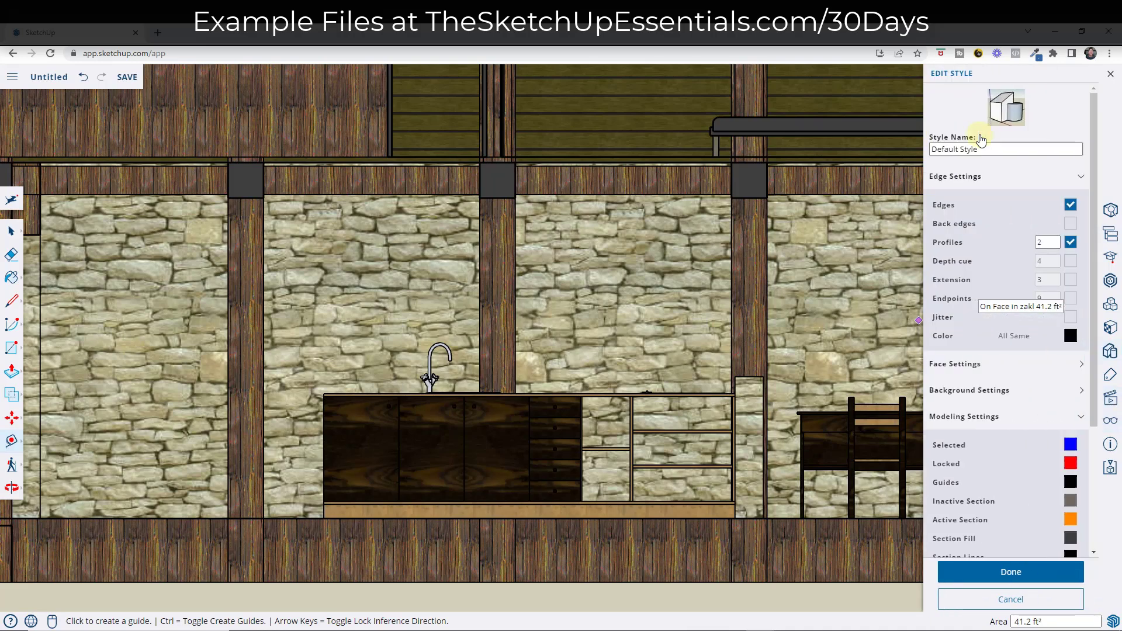
{"action": "left_click", "coordinate": [974, 367]}
{"action": "scroll", "coordinate": [993, 427], "scroll_direction": "down", "scroll_amount": 2}
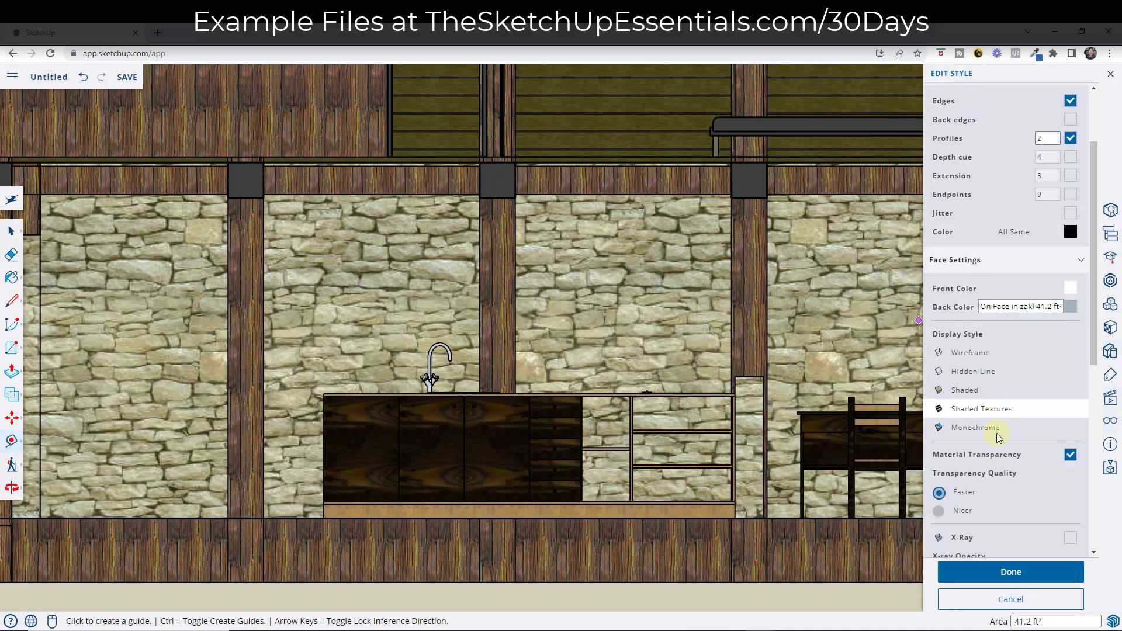
{"action": "left_click", "coordinate": [971, 383]}
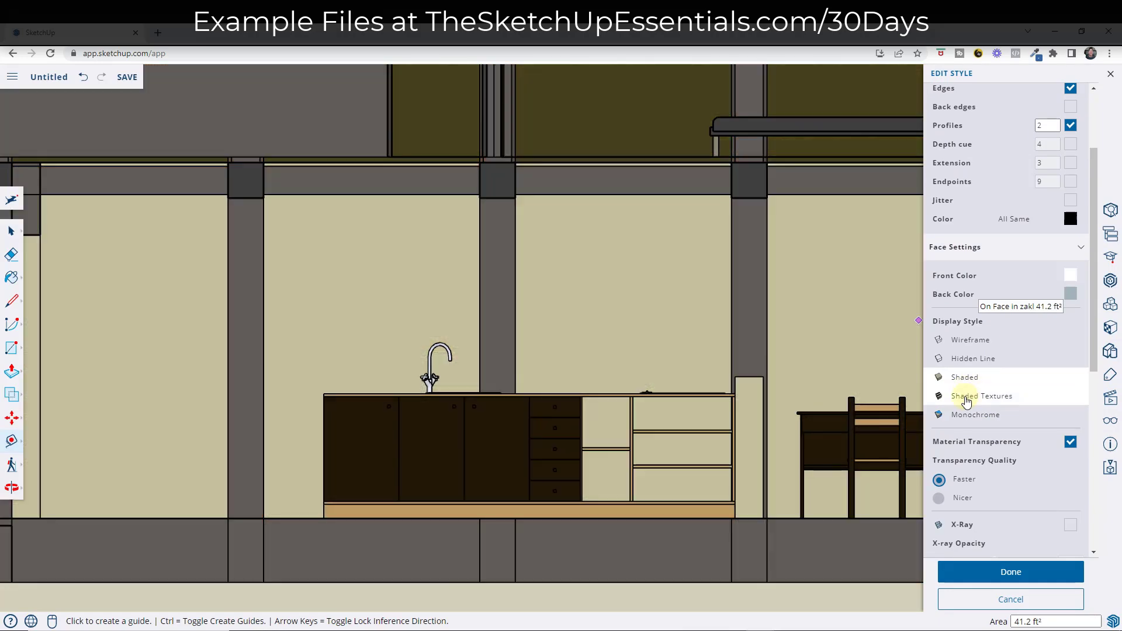
{"action": "left_click", "coordinate": [967, 396]}
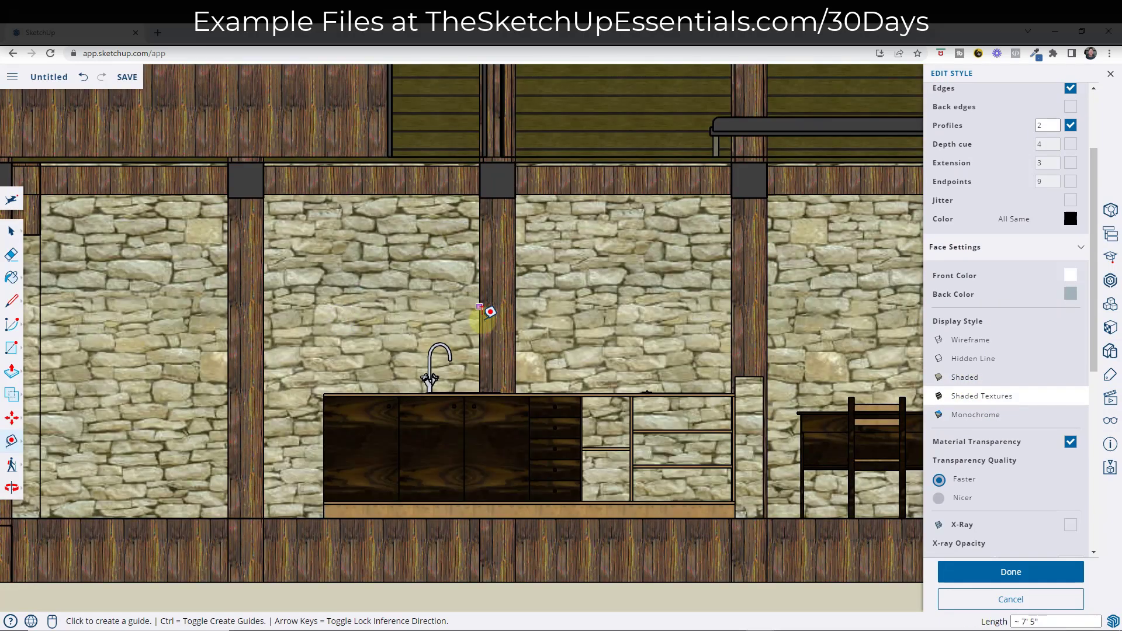
{"action": "left_click", "coordinate": [970, 383]}
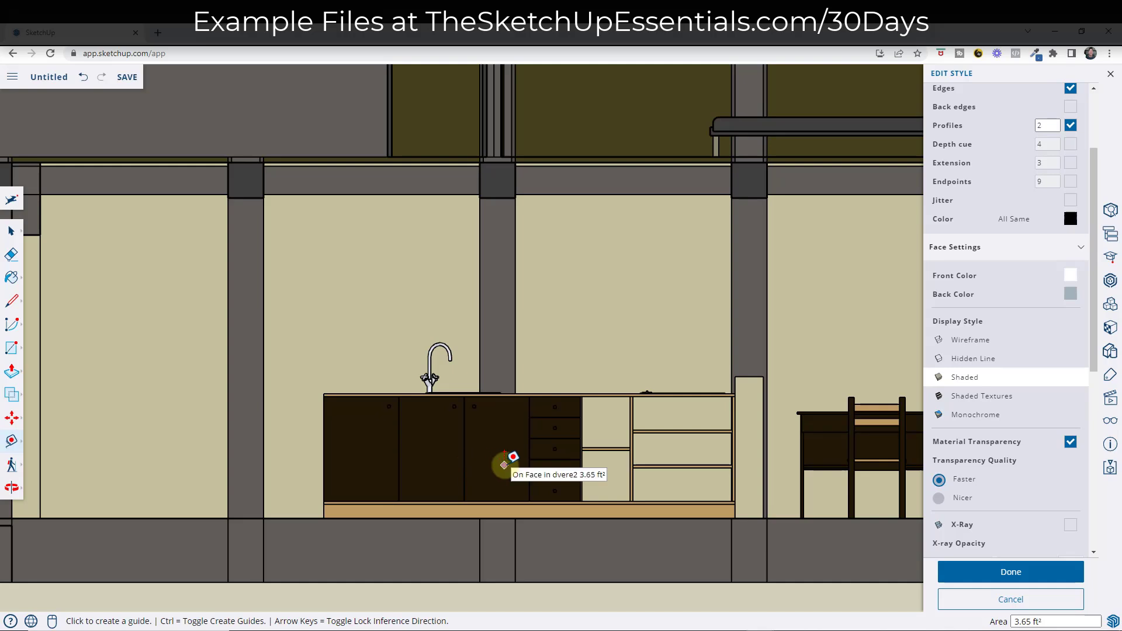
{"action": "left_click", "coordinate": [1011, 576]}
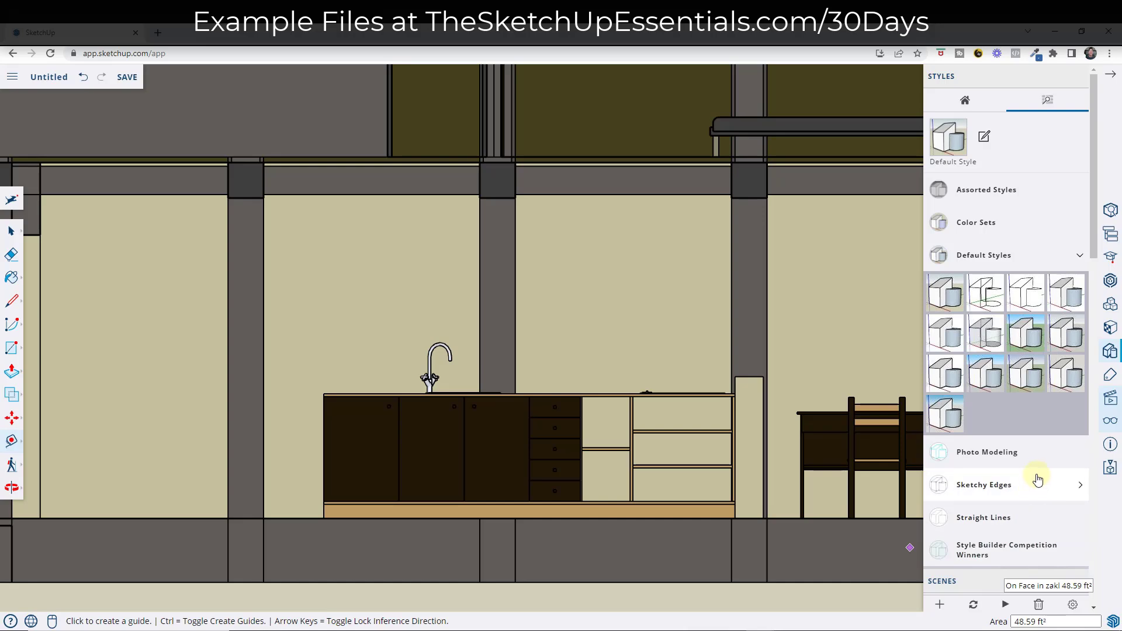
Step: Update Scene 6 with the shaded-colour style, keeping all properties checked
{"action": "scroll", "coordinate": [1029, 474], "scroll_direction": "down", "scroll_amount": 5}
{"action": "scroll", "coordinate": [1044, 471], "scroll_direction": "down", "scroll_amount": 3}
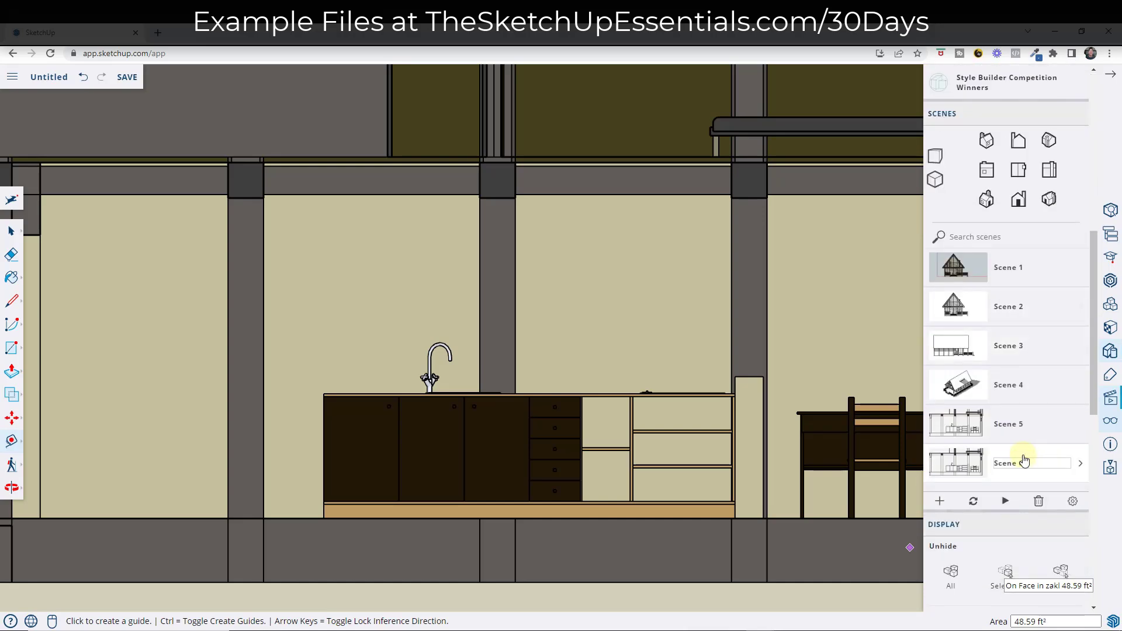
{"action": "left_click", "coordinate": [1080, 466]}
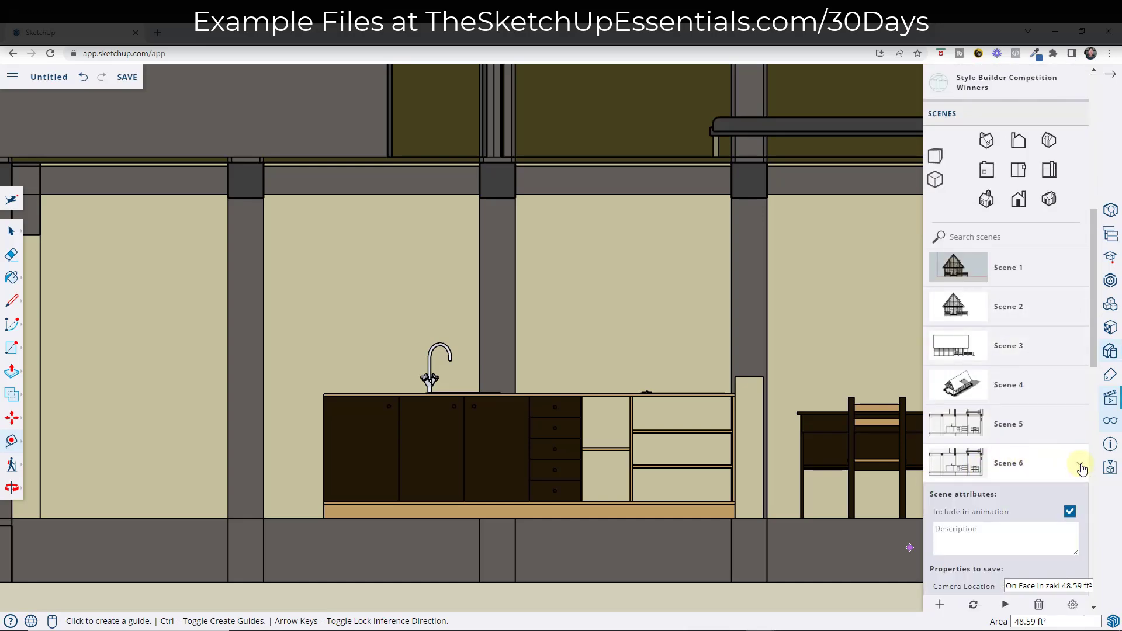
{"action": "left_click", "coordinate": [1081, 467]}
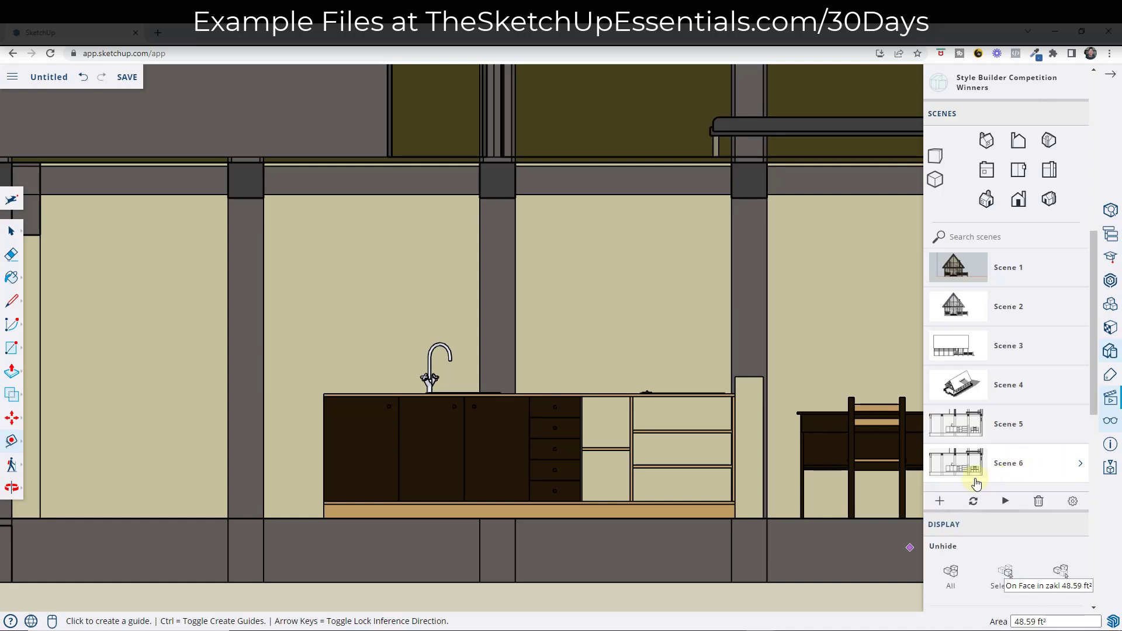
{"action": "left_click", "coordinate": [973, 502]}
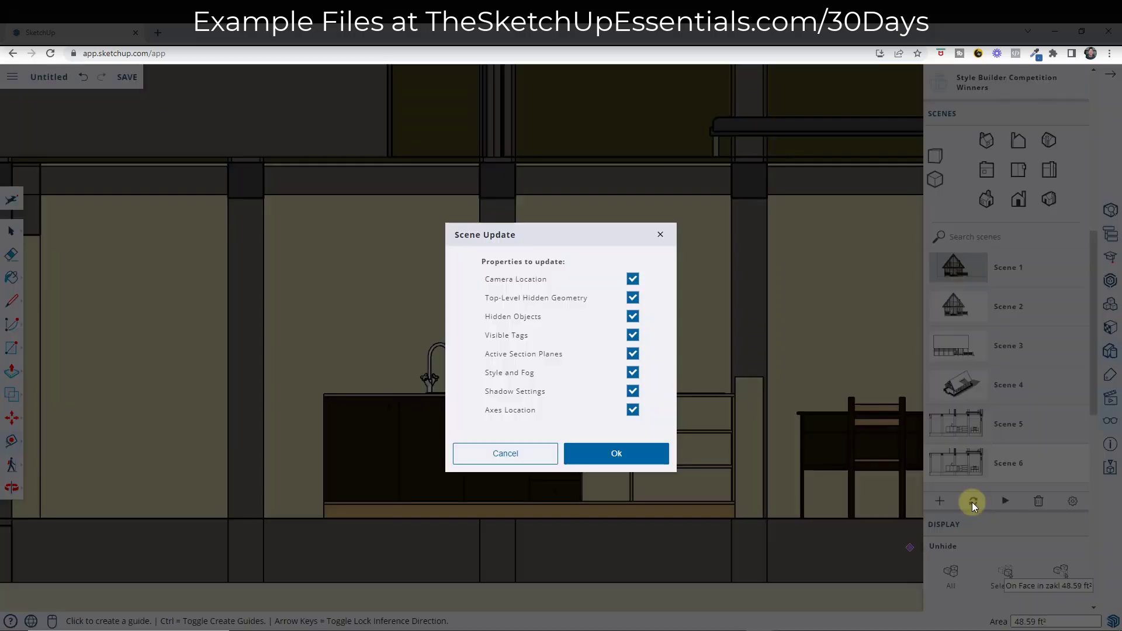
{"action": "left_click", "coordinate": [634, 459]}
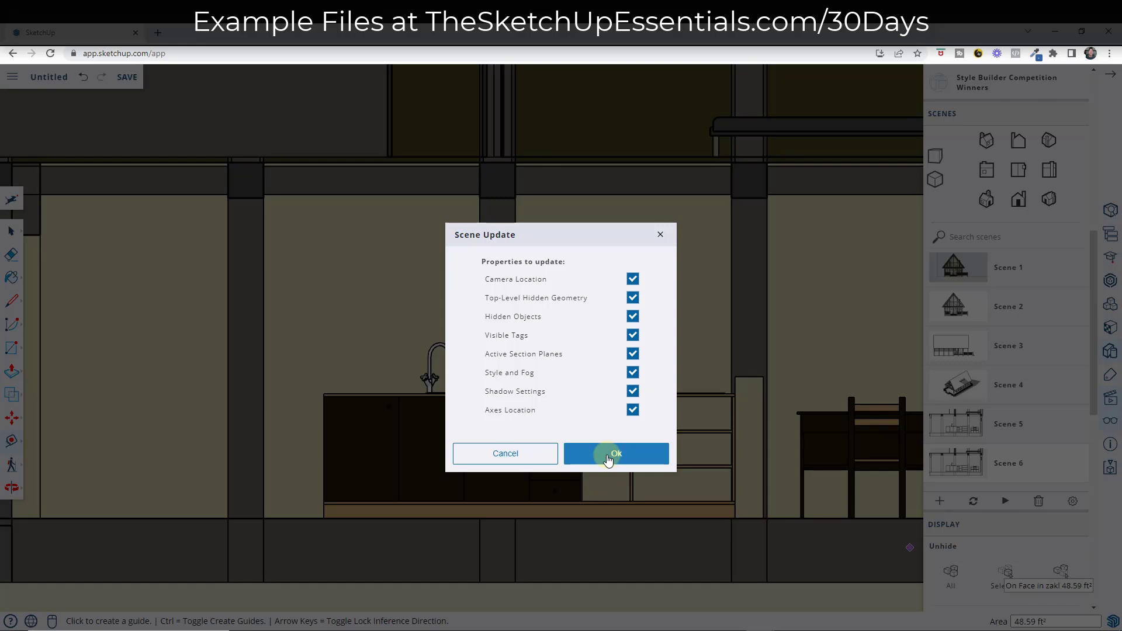
{"action": "left_click", "coordinate": [607, 454]}
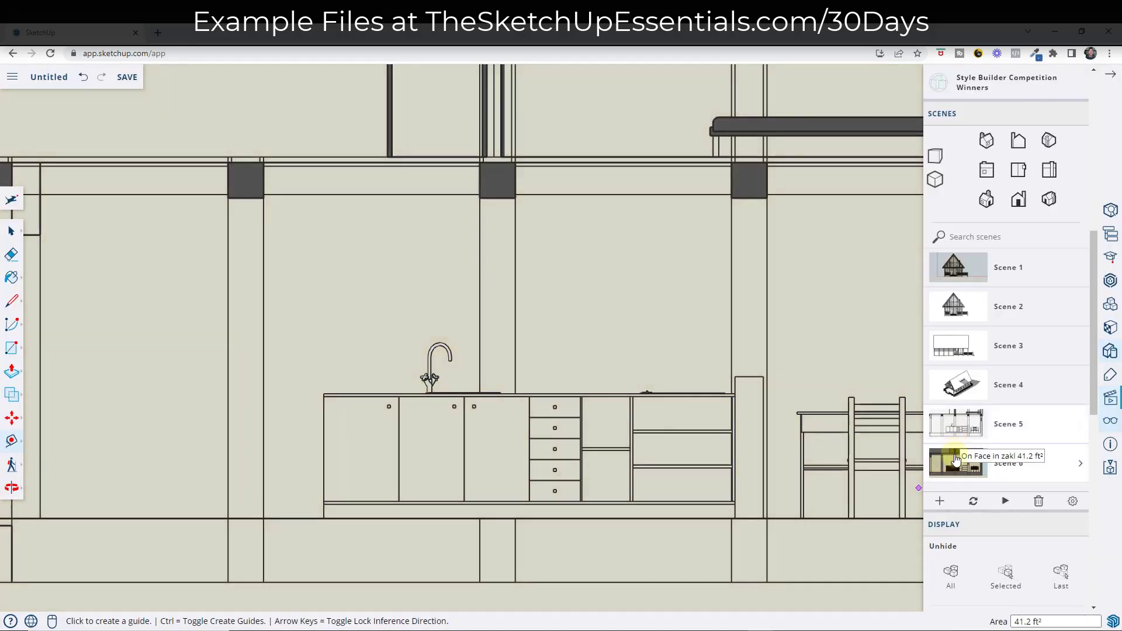
Step: Switch between Scene 6 and Scene 5 to compare their looks
{"action": "left_click", "coordinate": [956, 460]}
{"action": "left_click", "coordinate": [958, 439]}
{"action": "left_click", "coordinate": [962, 464]}
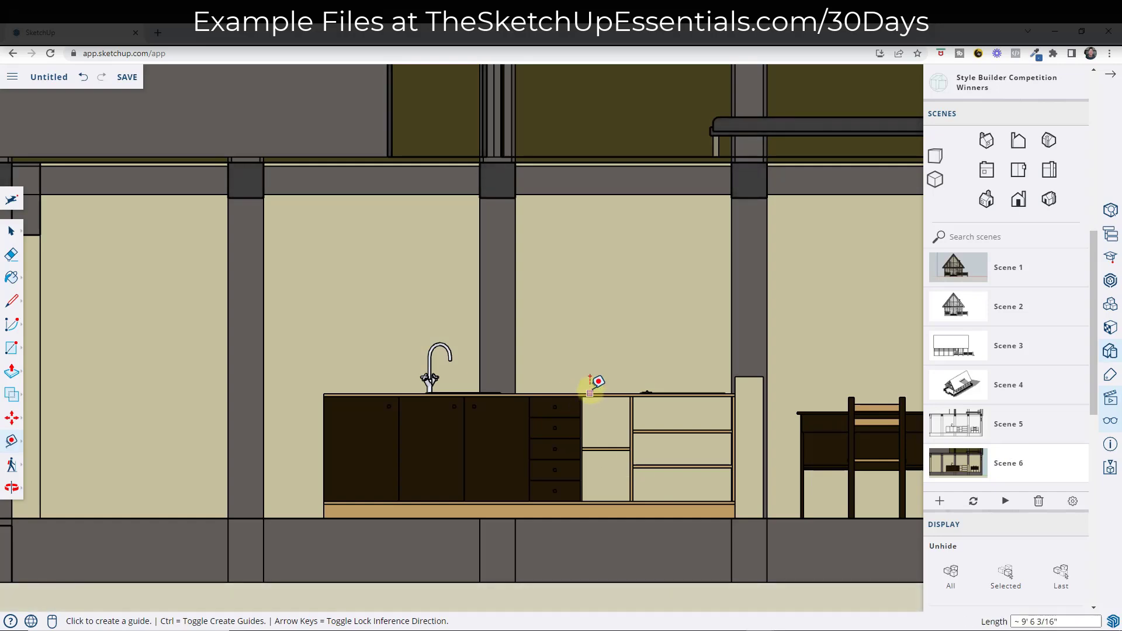
Step: Zoom out and orbit to a 3-D exterior view of the whole sectioned cabin
{"action": "scroll", "coordinate": [590, 385], "scroll_direction": "down", "scroll_amount": 6}
{"action": "middle_click_drag", "start_coordinate": [535, 389], "coordinate": [580, 392]}
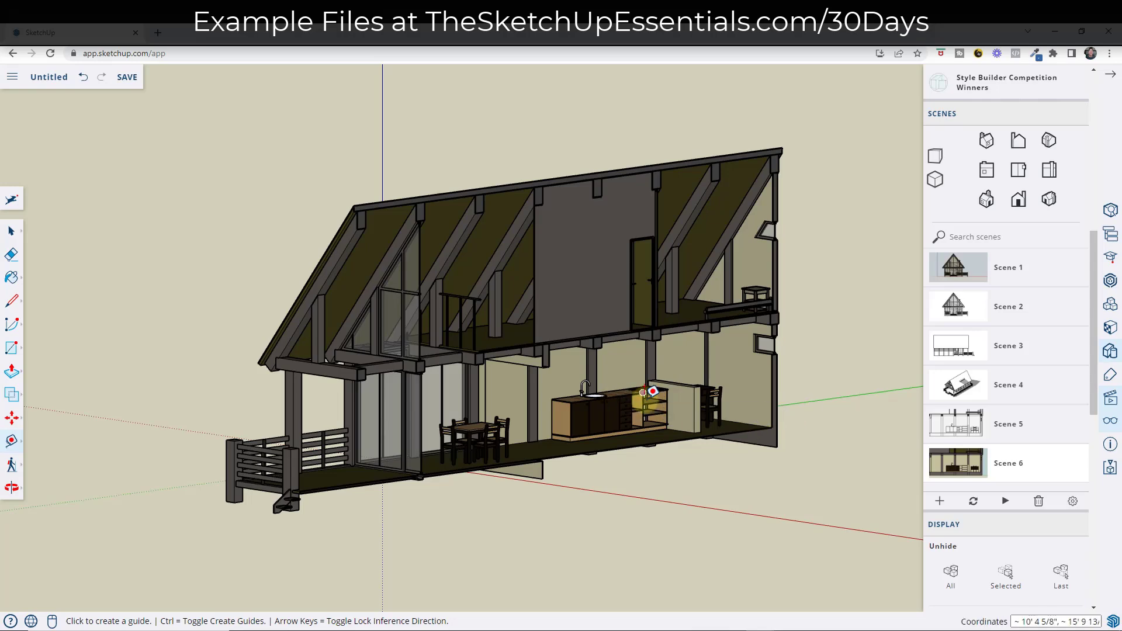
{"action": "scroll", "coordinate": [630, 398], "scroll_direction": "down", "scroll_amount": 2}
{"action": "scroll", "coordinate": [794, 393], "scroll_direction": "up", "scroll_amount": 2}
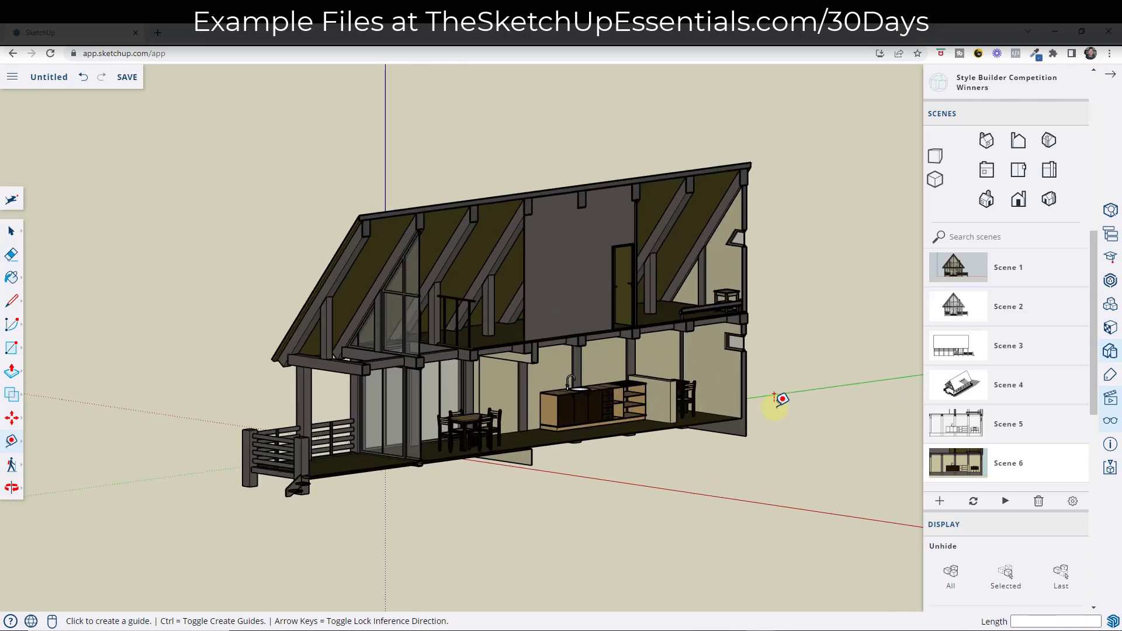
{"action": "middle_click_drag", "start_coordinate": [666, 409], "coordinate": [500, 426]}
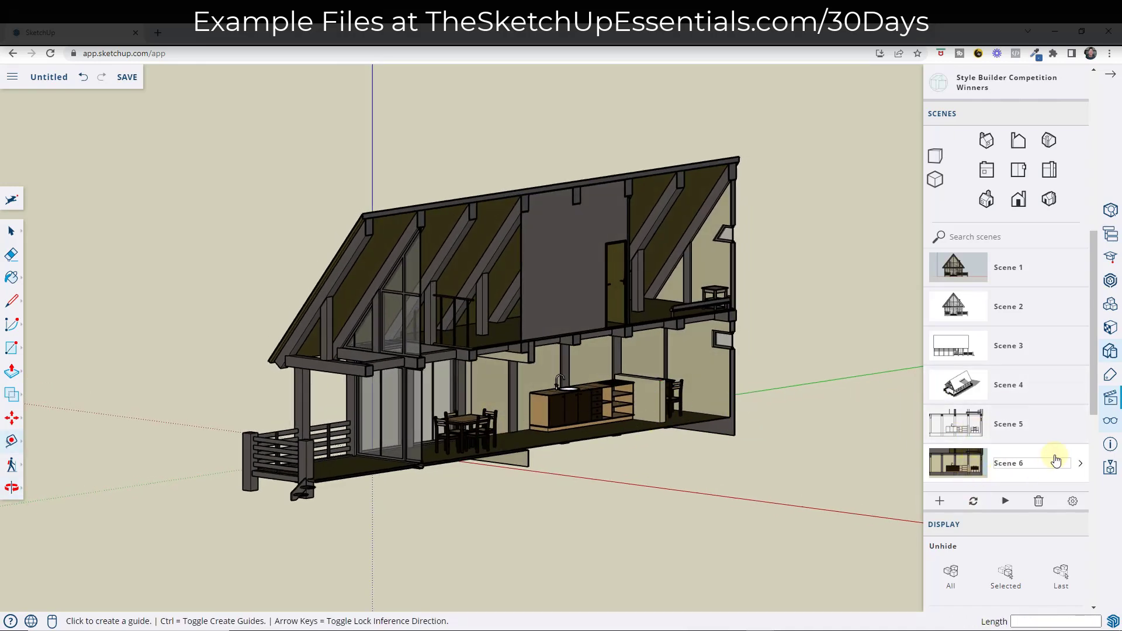
{"action": "middle_click_drag", "start_coordinate": [594, 326], "coordinate": [592, 331]}
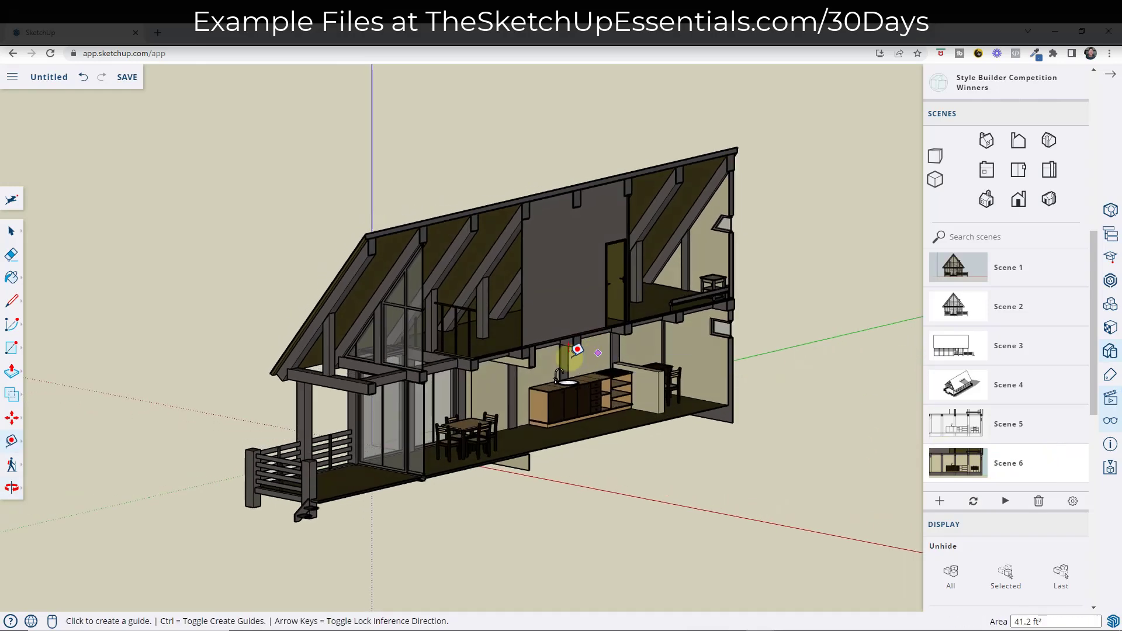
Step: Place a horizontal section plane at the cabin's floor level
{"action": "left_click", "coordinate": [12, 442]}
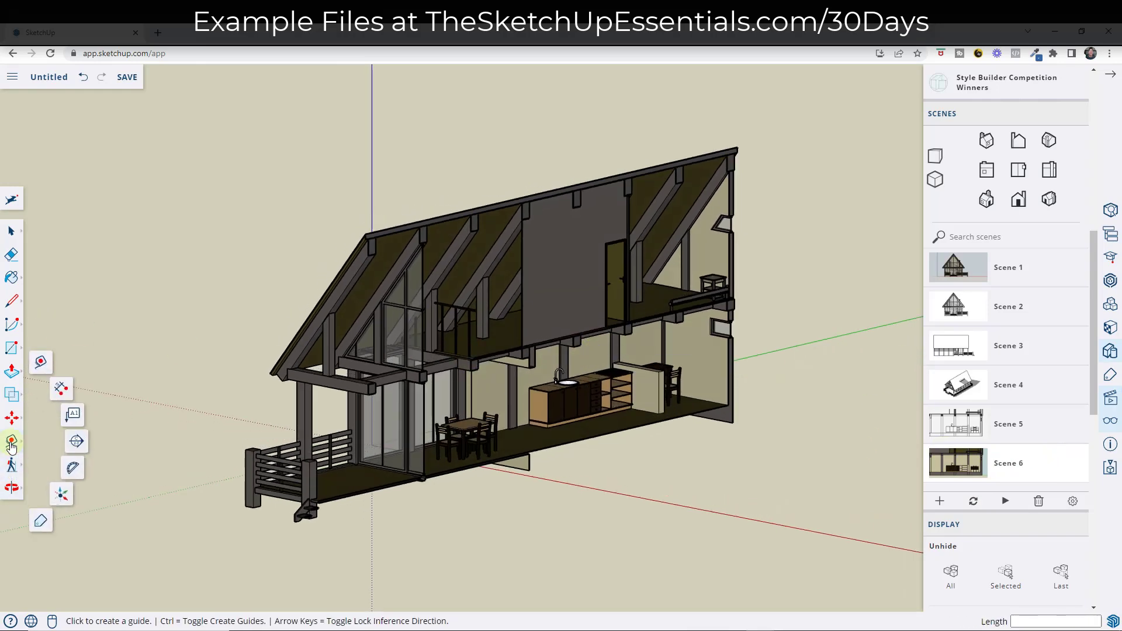
{"action": "left_click", "coordinate": [75, 444]}
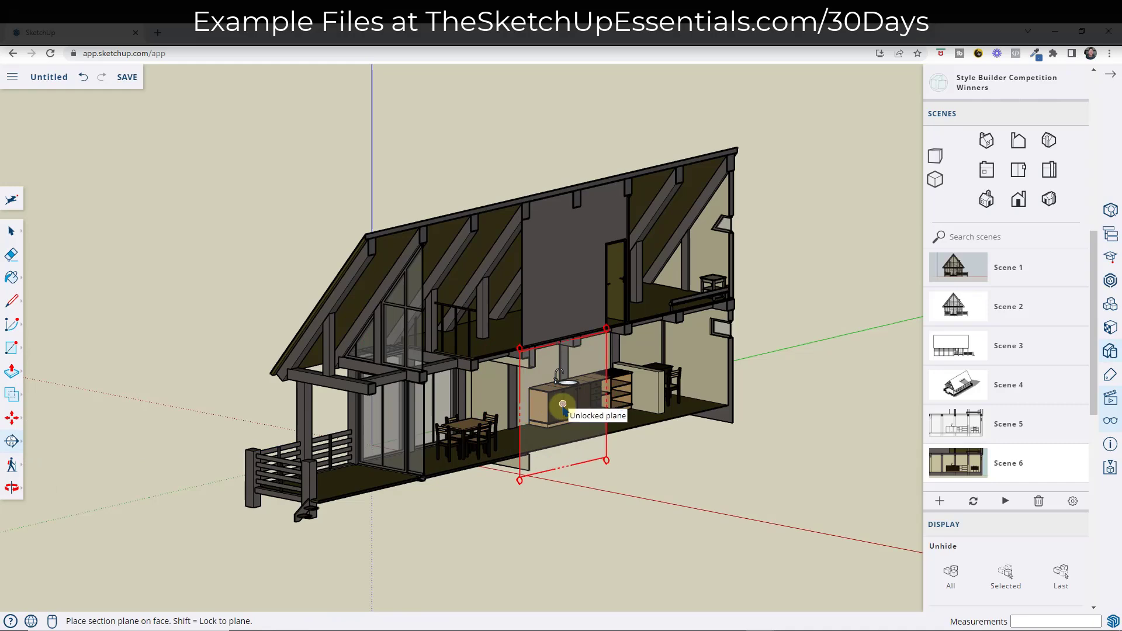
{"action": "left_click", "coordinate": [562, 391]}
{"action": "key", "text": "t"}
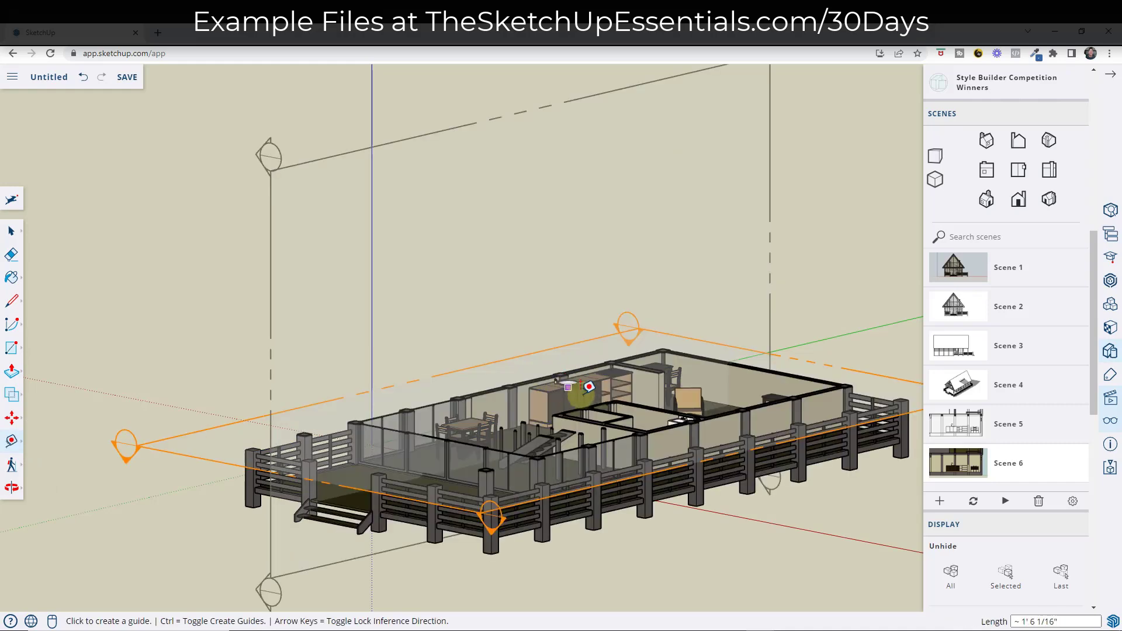
Step: Move the section plane up through the walls and orbit to look down into the cut
{"action": "key", "text": "space"}
{"action": "left_click", "coordinate": [795, 360]}
{"action": "key", "text": "m"}
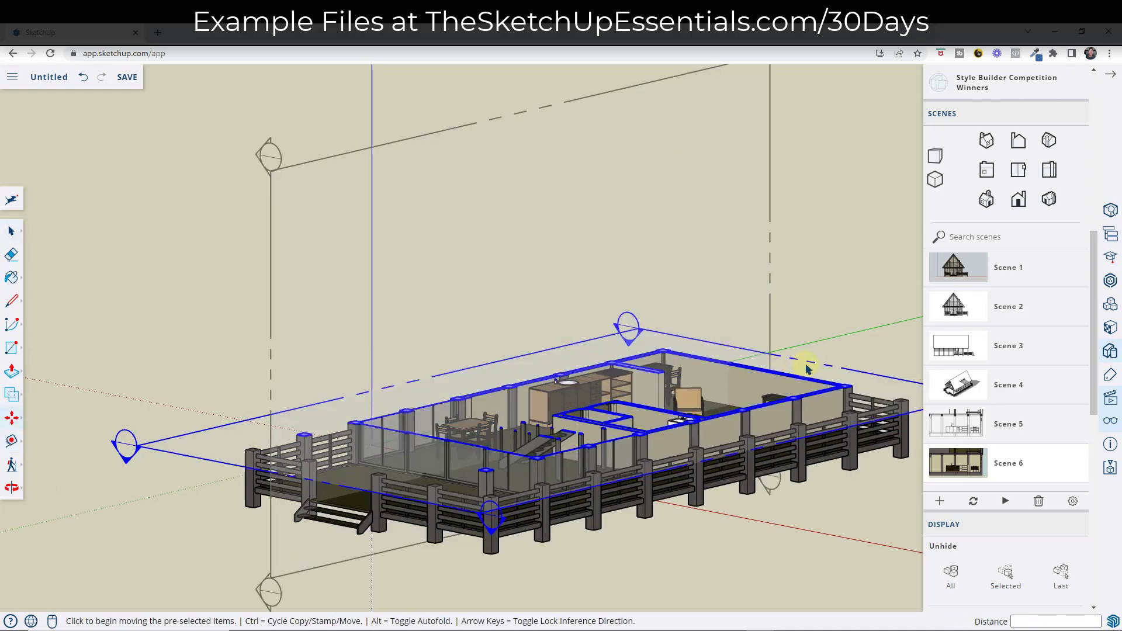
{"action": "left_click", "coordinate": [807, 369]}
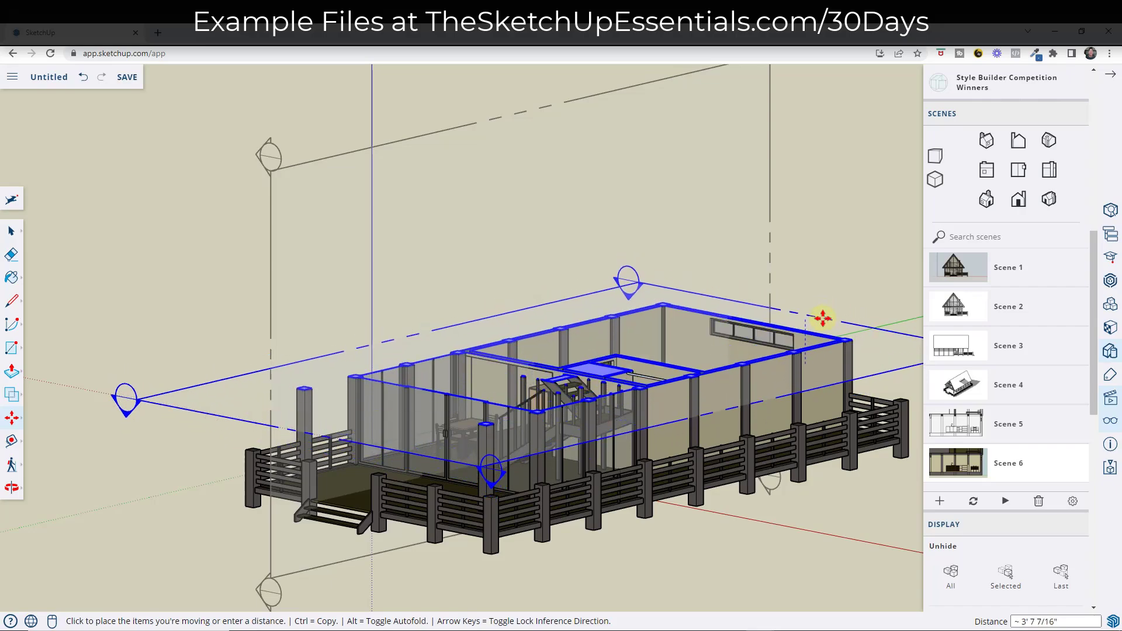
{"action": "left_click", "coordinate": [823, 318]}
{"action": "middle_click_drag", "start_coordinate": [823, 322], "coordinate": [877, 345]}
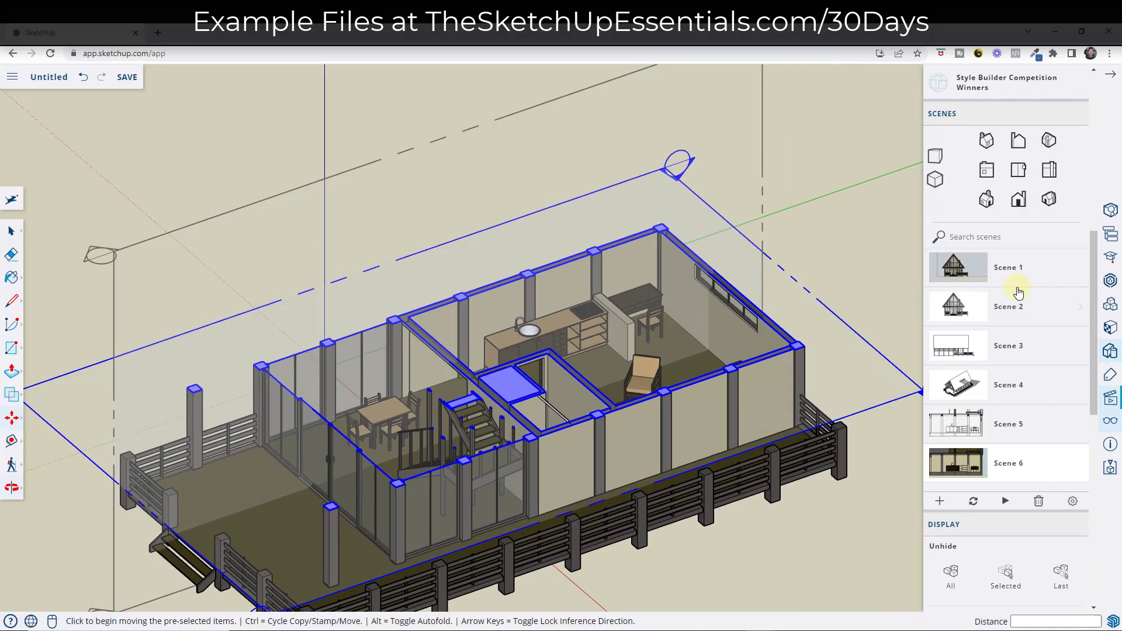
Step: Uncheck Section Planes in Display, then orbit and zoom in on the living room
{"action": "left_click", "coordinate": [1110, 420]}
{"action": "left_click", "coordinate": [1074, 200]}
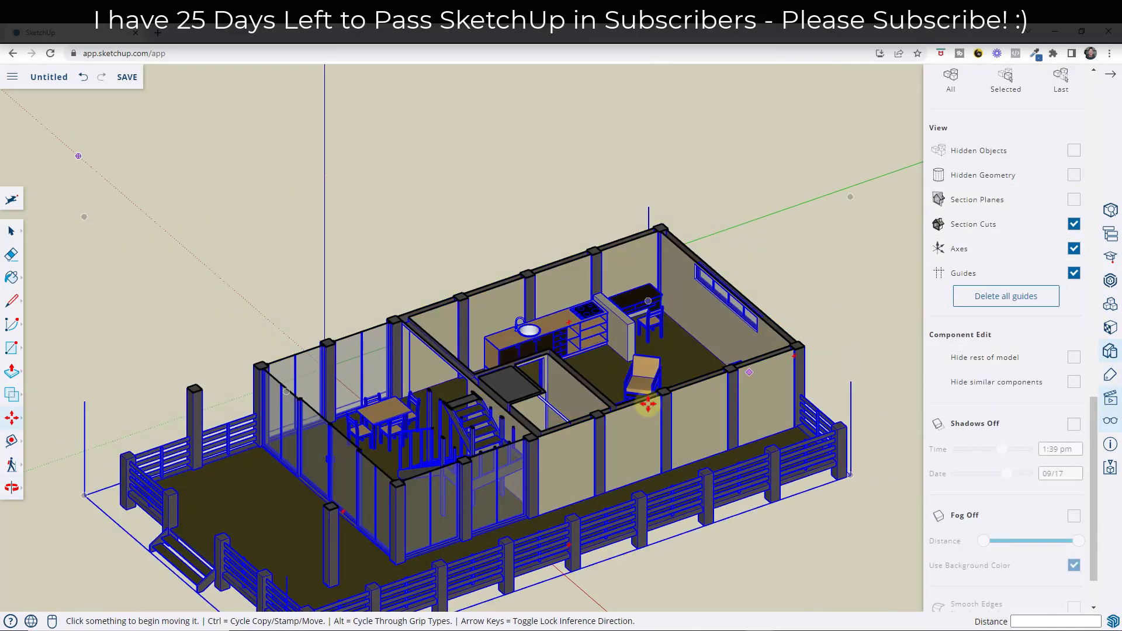
{"action": "middle_click_drag", "start_coordinate": [648, 403], "coordinate": [555, 294]}
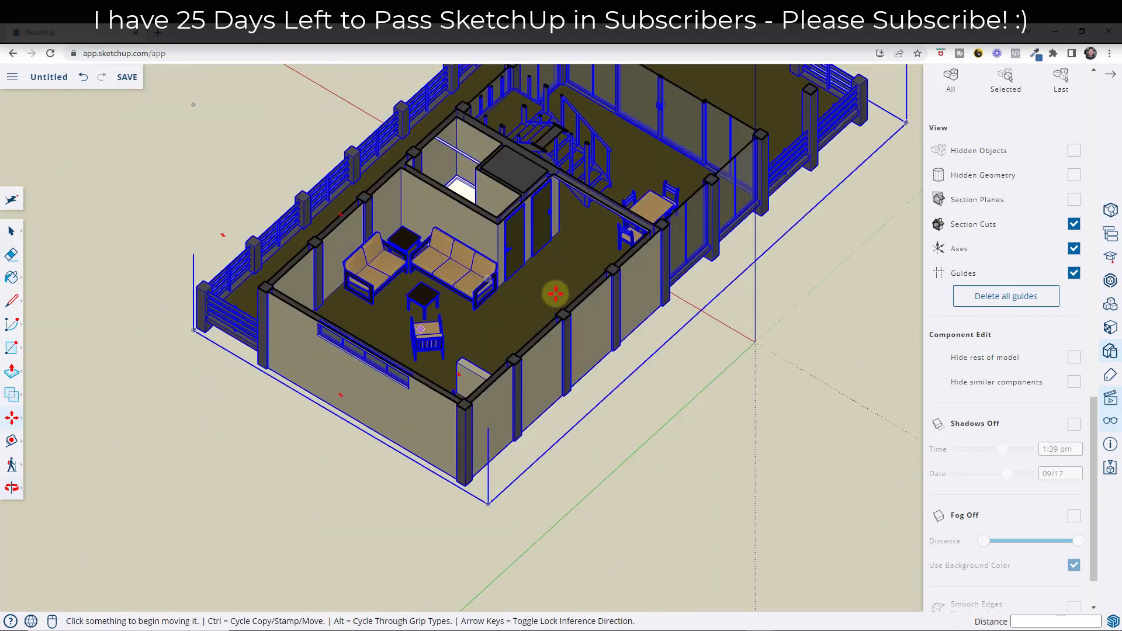
{"action": "scroll", "coordinate": [475, 306], "scroll_direction": "up", "scroll_amount": 3}
{"action": "scroll", "coordinate": [526, 233], "scroll_direction": "up", "scroll_amount": 3}
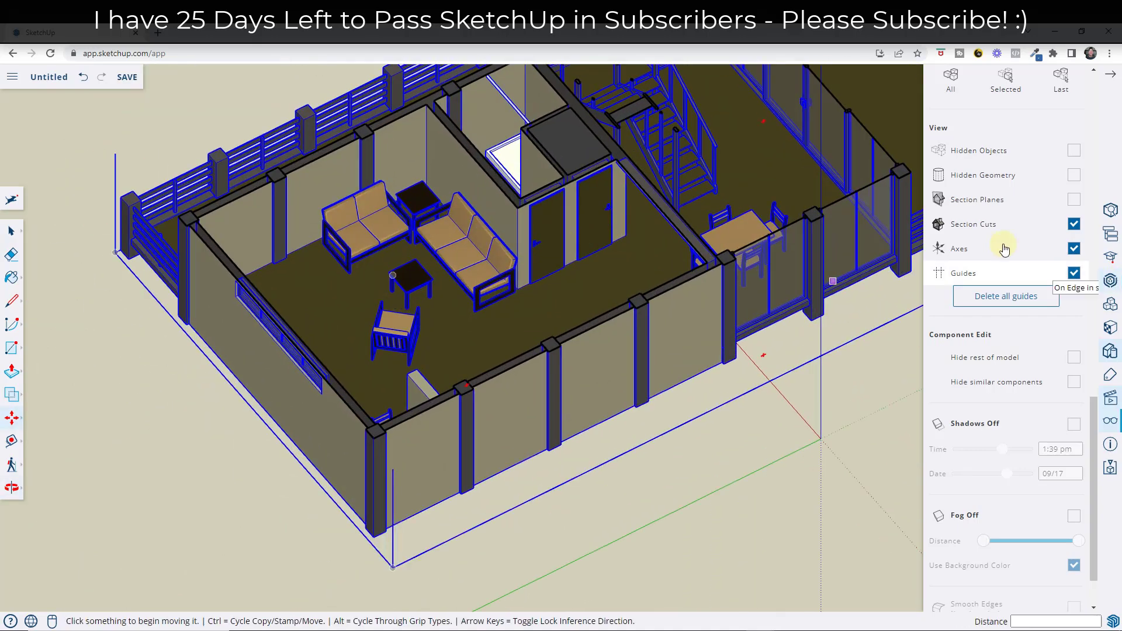
{"action": "scroll", "coordinate": [993, 239], "scroll_direction": "up", "scroll_amount": 10}
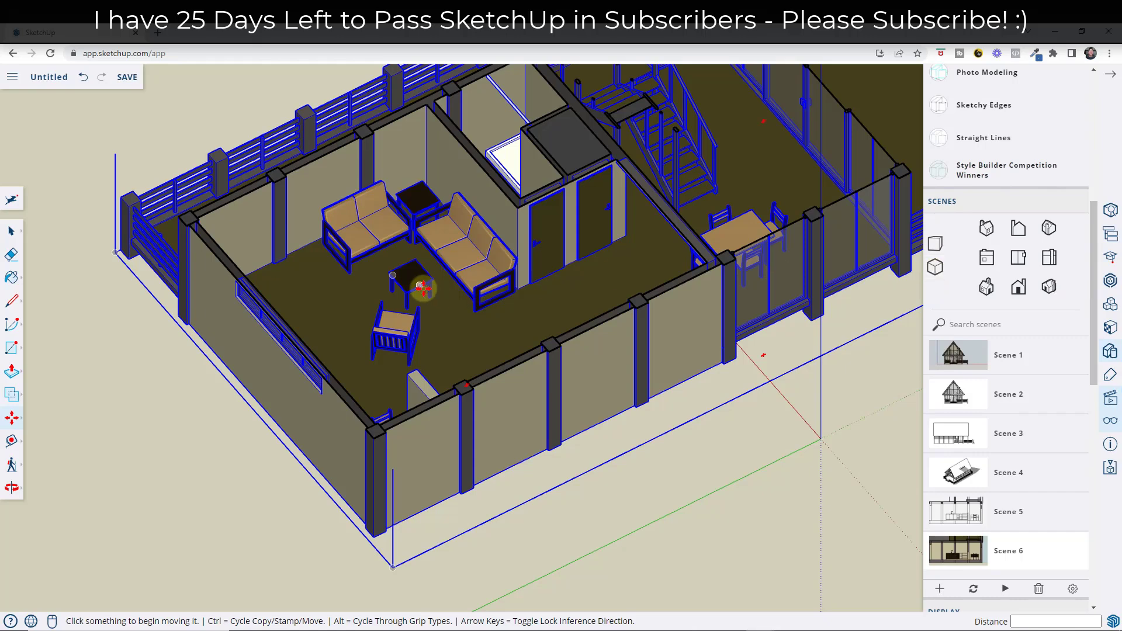
{"action": "scroll", "coordinate": [634, 258], "scroll_direction": "down", "scroll_amount": 3}
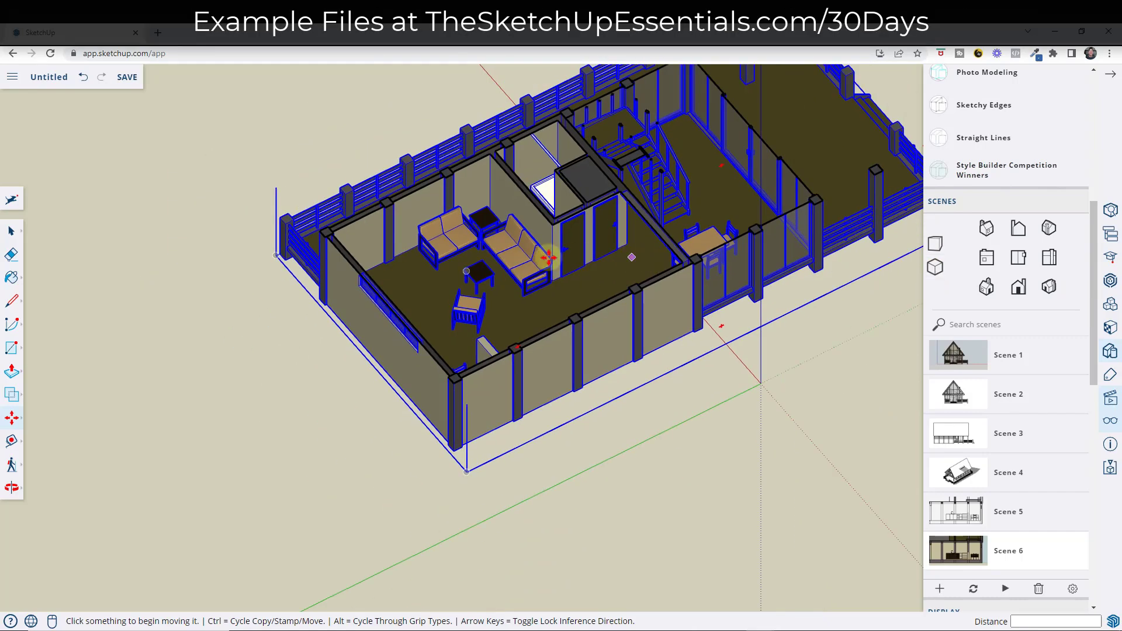
{"action": "scroll", "coordinate": [760, 333], "scroll_direction": "up", "scroll_amount": 2}
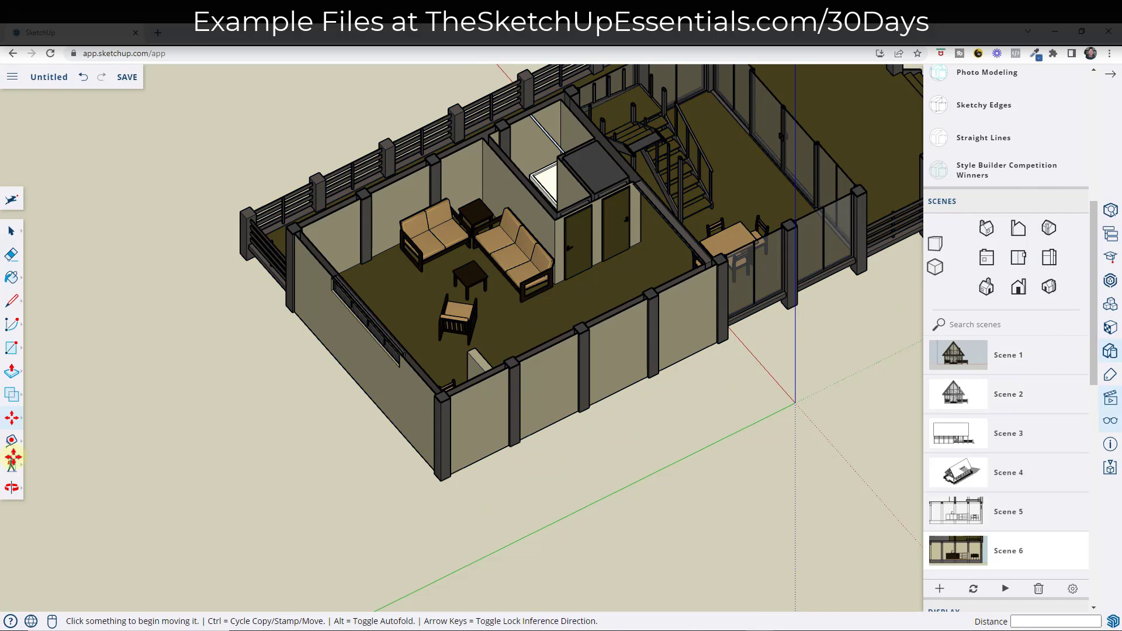
Step: Place the camera at eye level on the living-room floor, aimed across the sofas toward the kitchen counter
{"action": "left_click", "coordinate": [11, 468]}
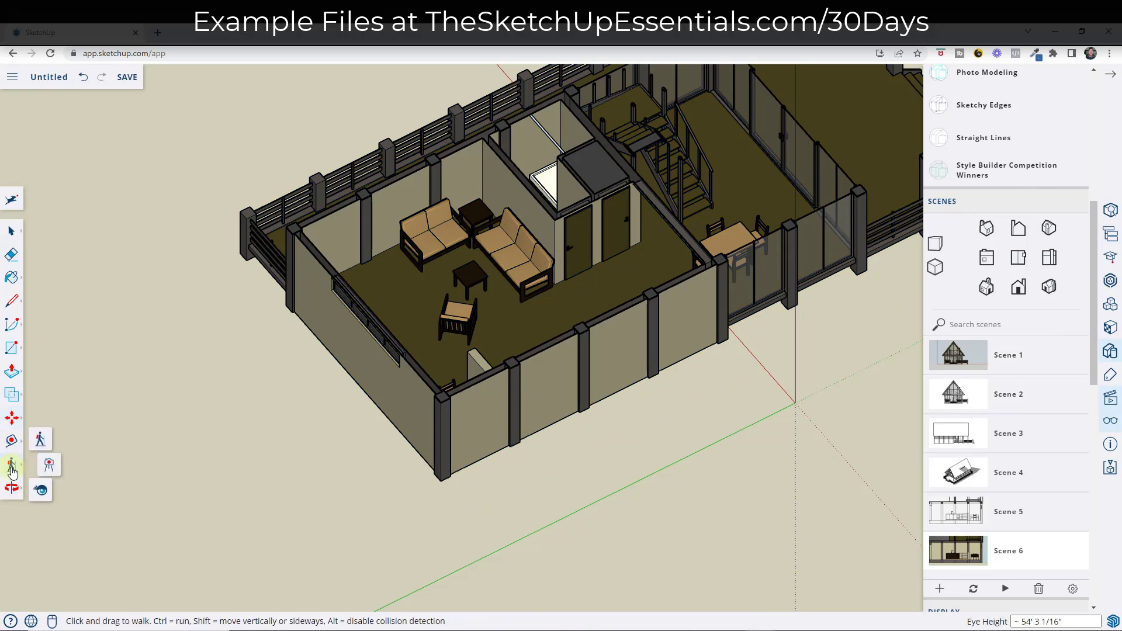
{"action": "left_click", "coordinate": [53, 467]}
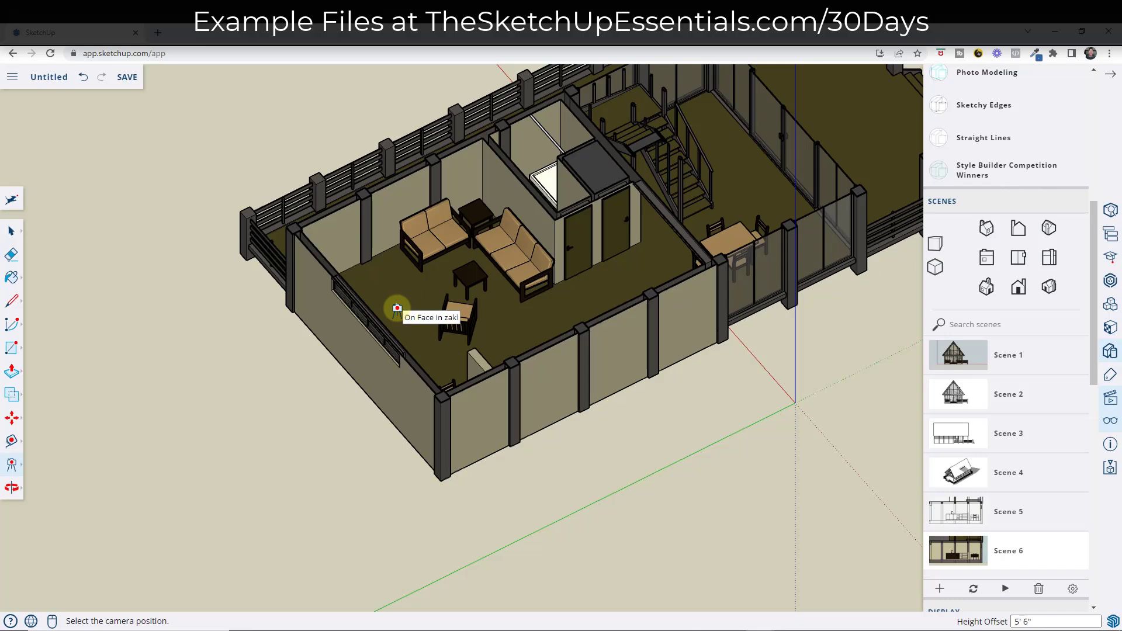
{"action": "left_click_drag", "start_coordinate": [398, 307], "coordinate": [416, 297]}
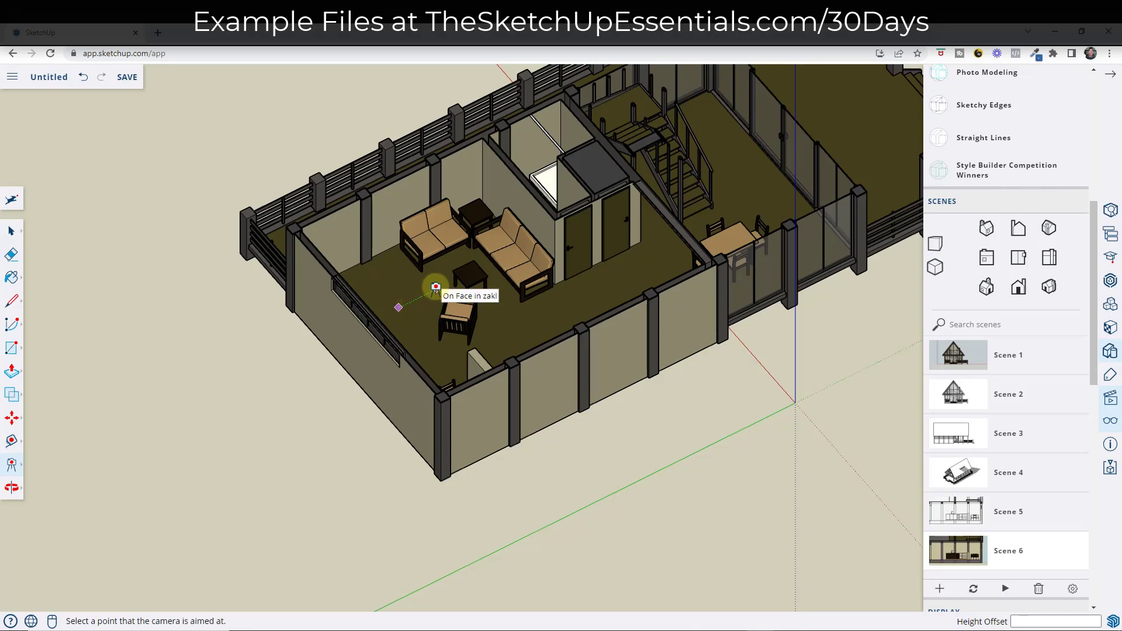
{"action": "left_click", "coordinate": [436, 287]}
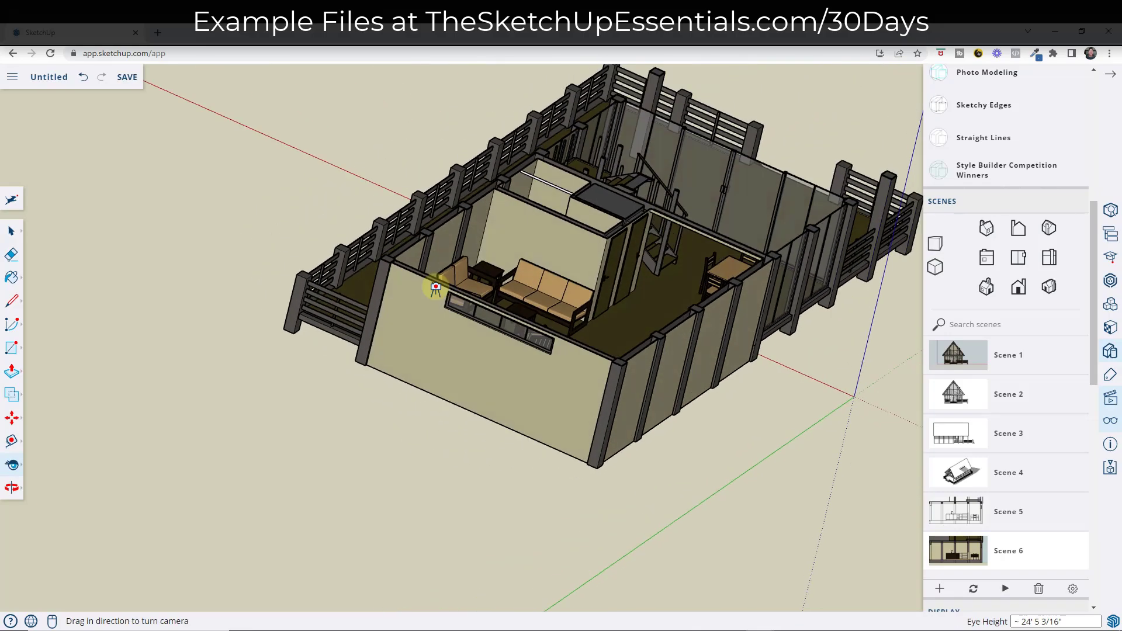
{"action": "scroll", "coordinate": [725, 313], "scroll_direction": "up", "scroll_amount": 3}
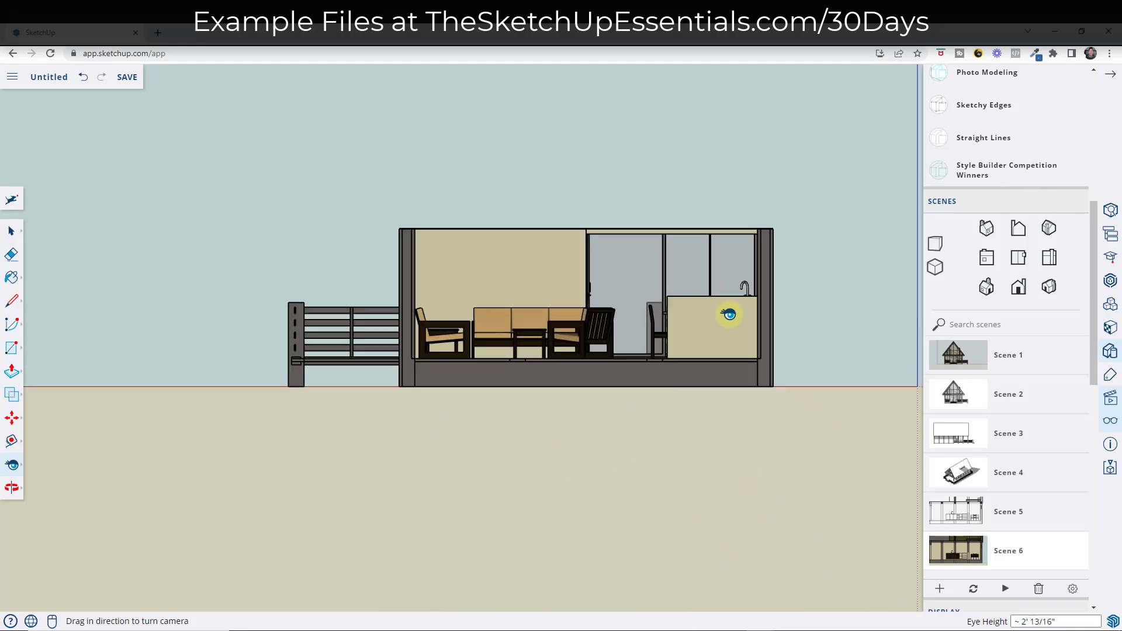
{"action": "scroll", "coordinate": [569, 344], "scroll_direction": "up", "scroll_amount": 2}
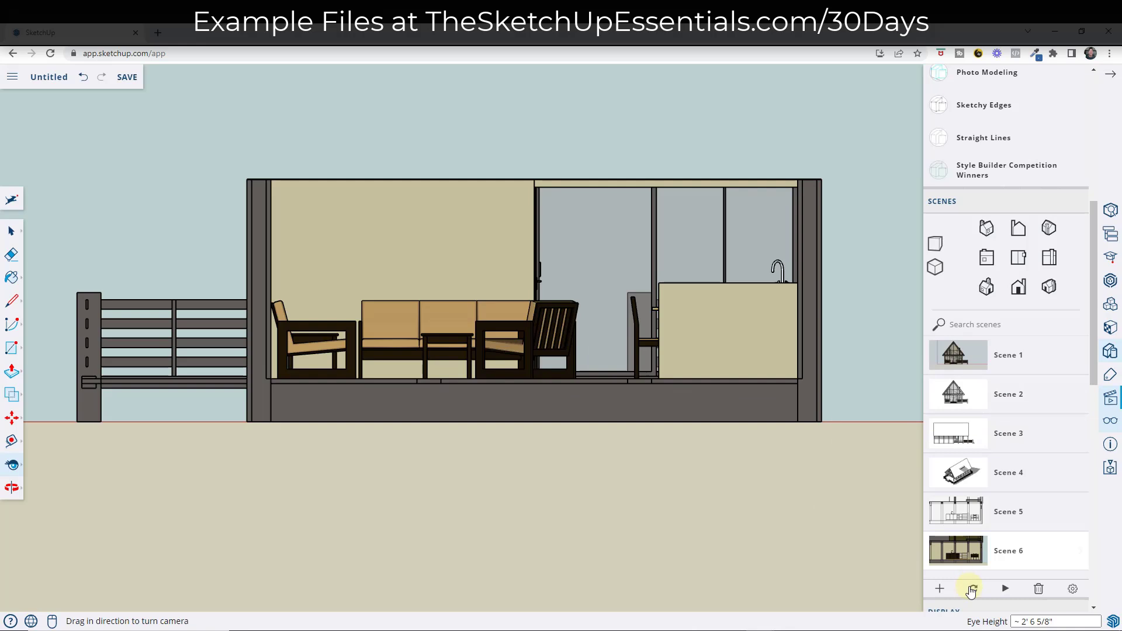
Step: Add Scene 7 from the current eye-level living-room view
{"action": "left_click", "coordinate": [939, 589]}
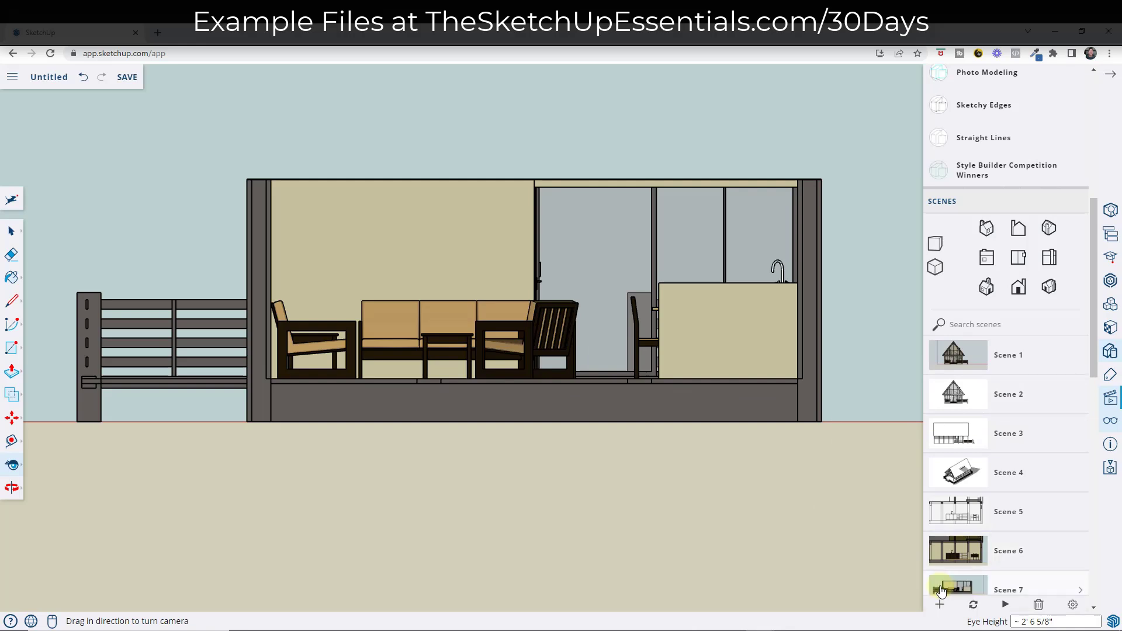
{"action": "scroll", "coordinate": [970, 518], "scroll_direction": "down", "scroll_amount": 3}
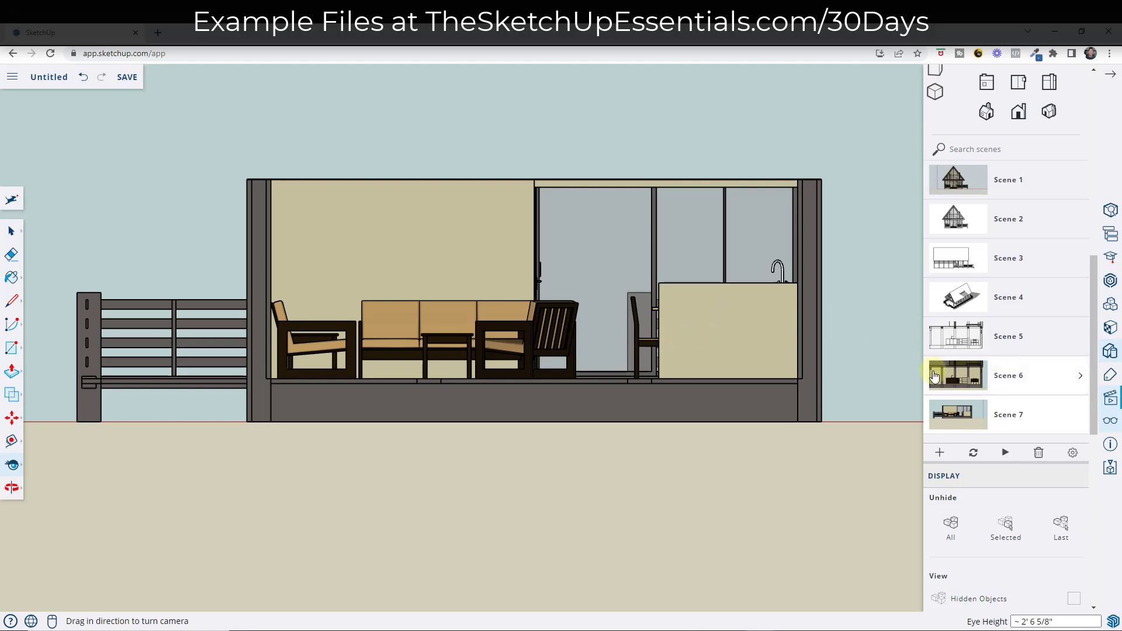
Step: Stand the camera beside the dining table at eye level, facing the kitchen and stairs
{"action": "key", "text": "o"}
{"action": "left_click_drag", "start_coordinate": [598, 380], "coordinate": [434, 488]}
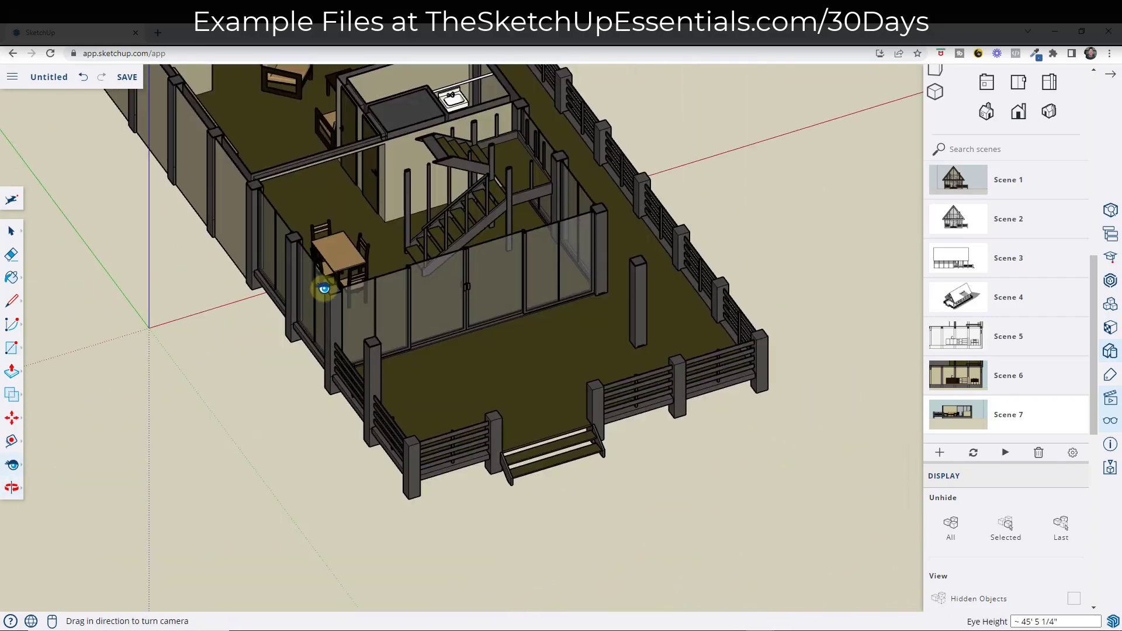
{"action": "left_click_drag", "start_coordinate": [388, 268], "coordinate": [453, 300]}
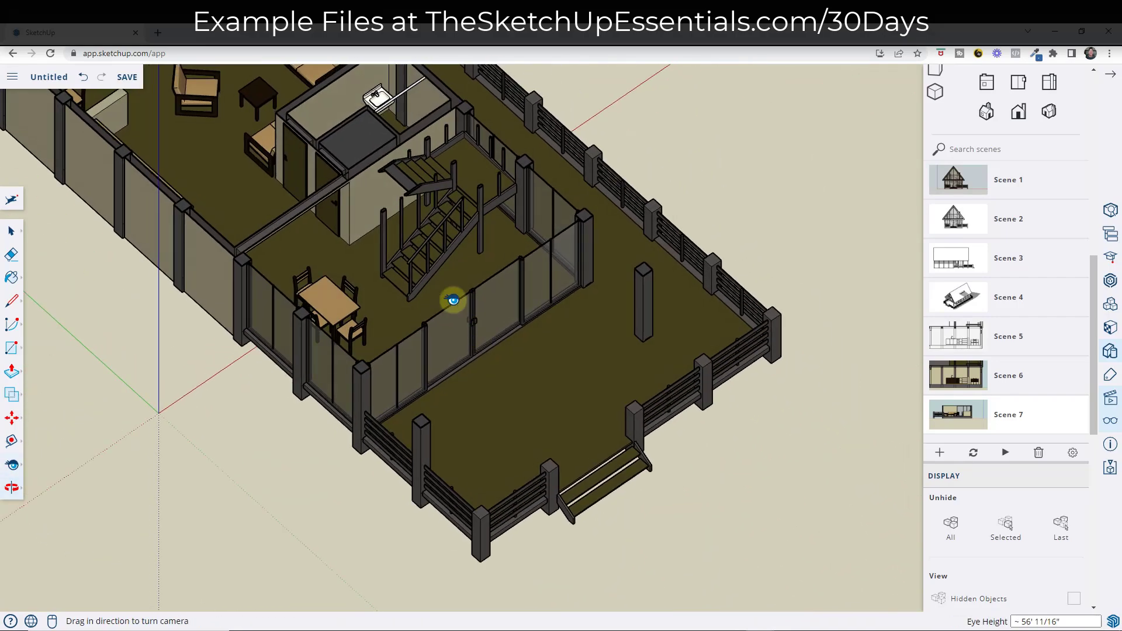
{"action": "left_click", "coordinate": [13, 466]}
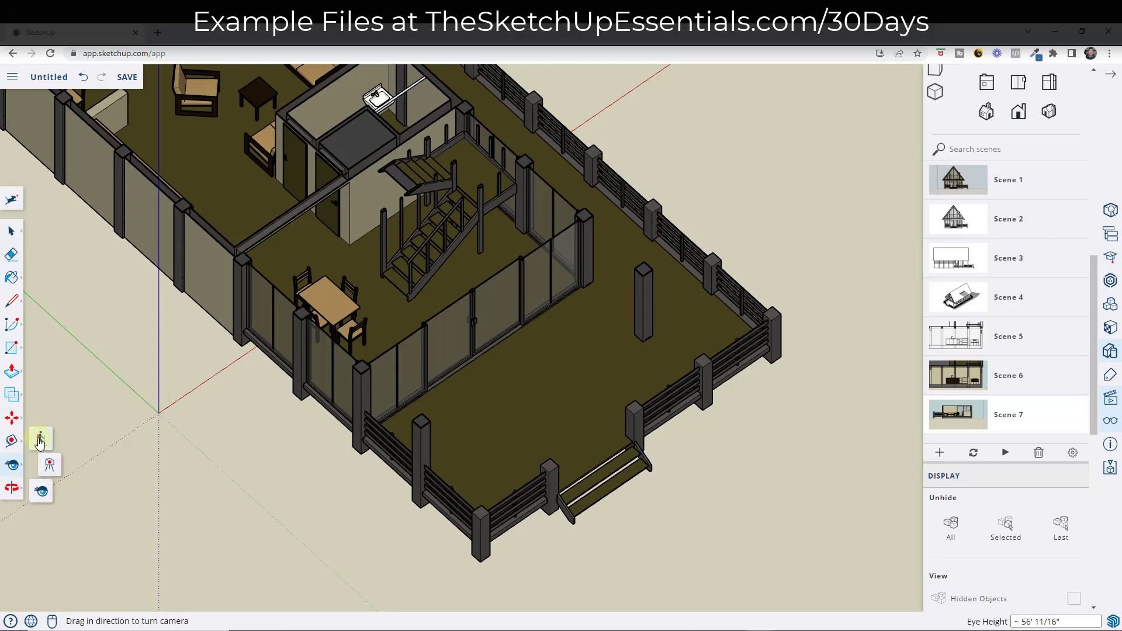
{"action": "left_click", "coordinate": [51, 465]}
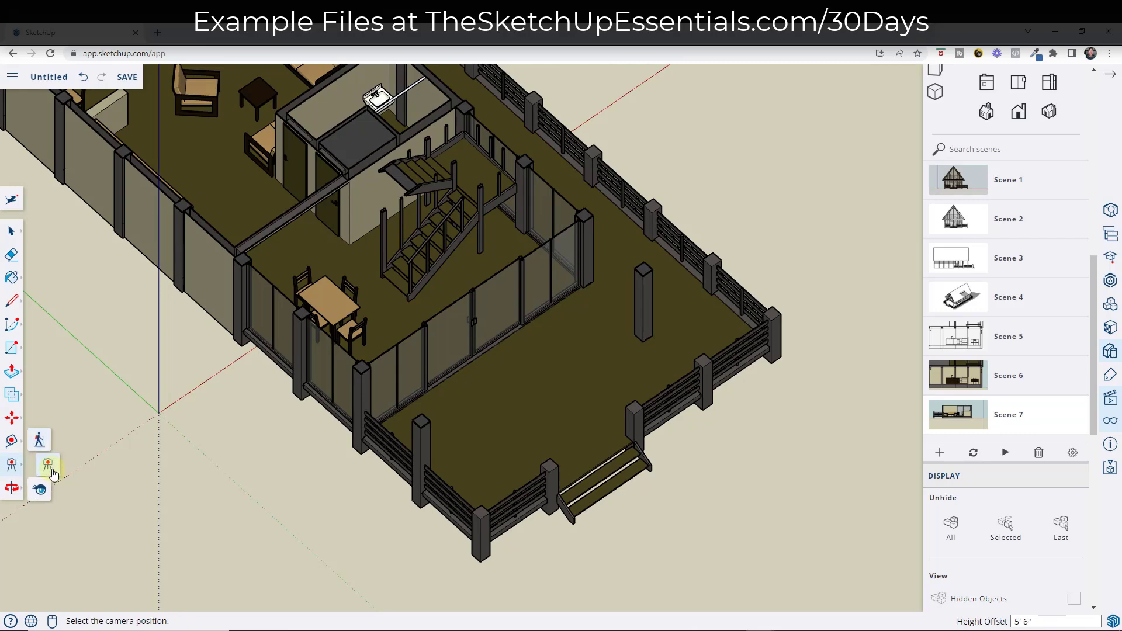
{"action": "left_click", "coordinate": [471, 311]}
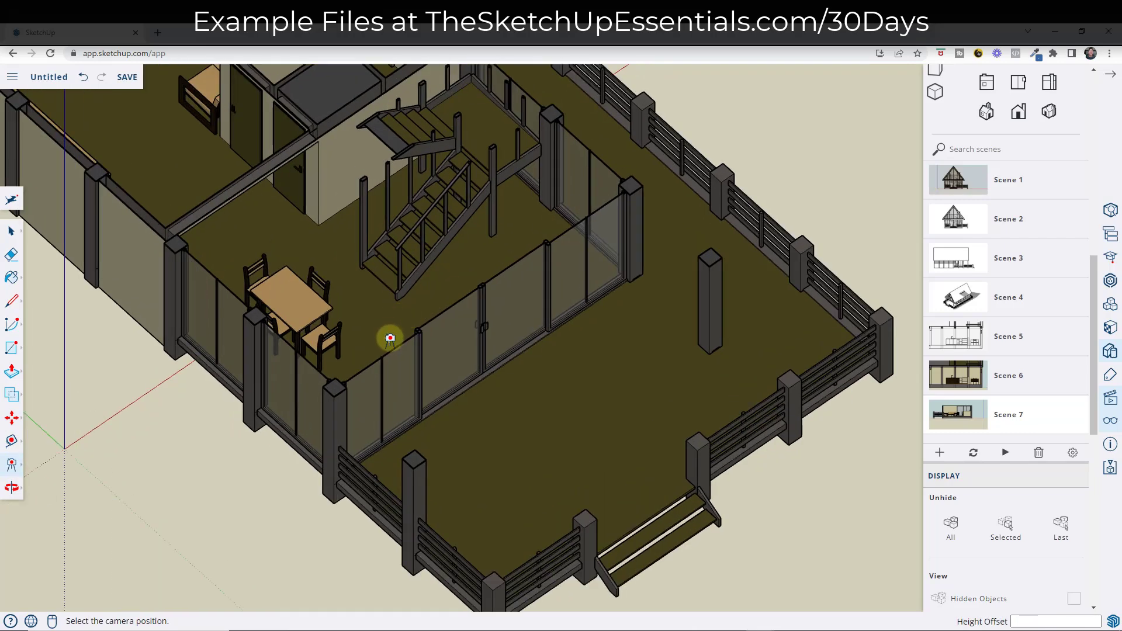
{"action": "left_click_drag", "start_coordinate": [389, 338], "coordinate": [362, 308]}
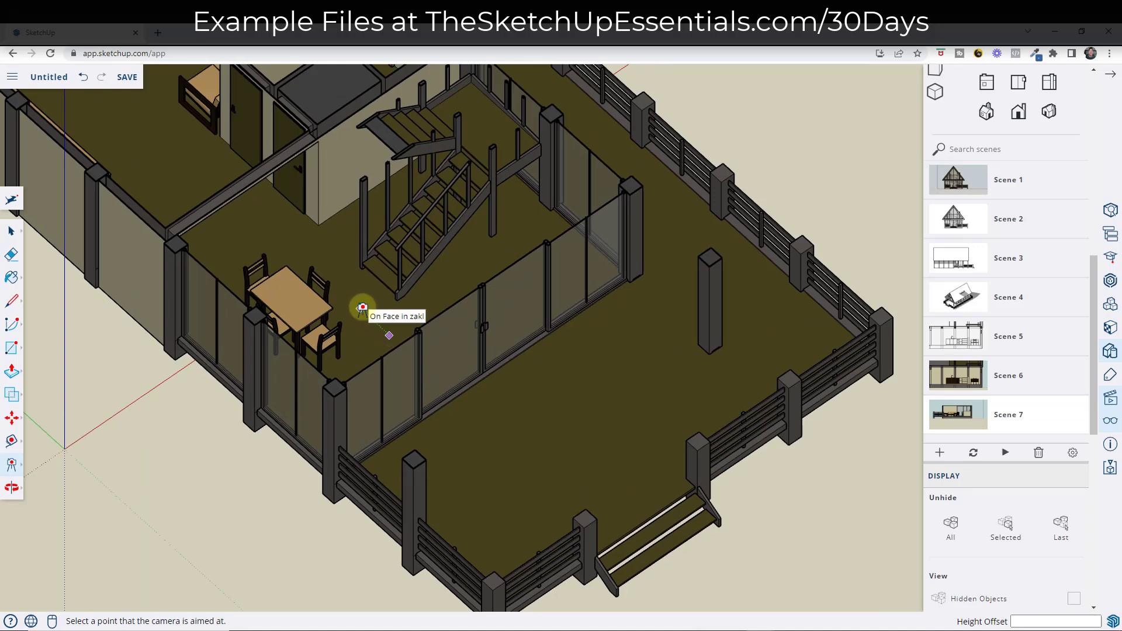
{"action": "left_click_drag", "start_coordinate": [362, 308], "coordinate": [363, 308]}
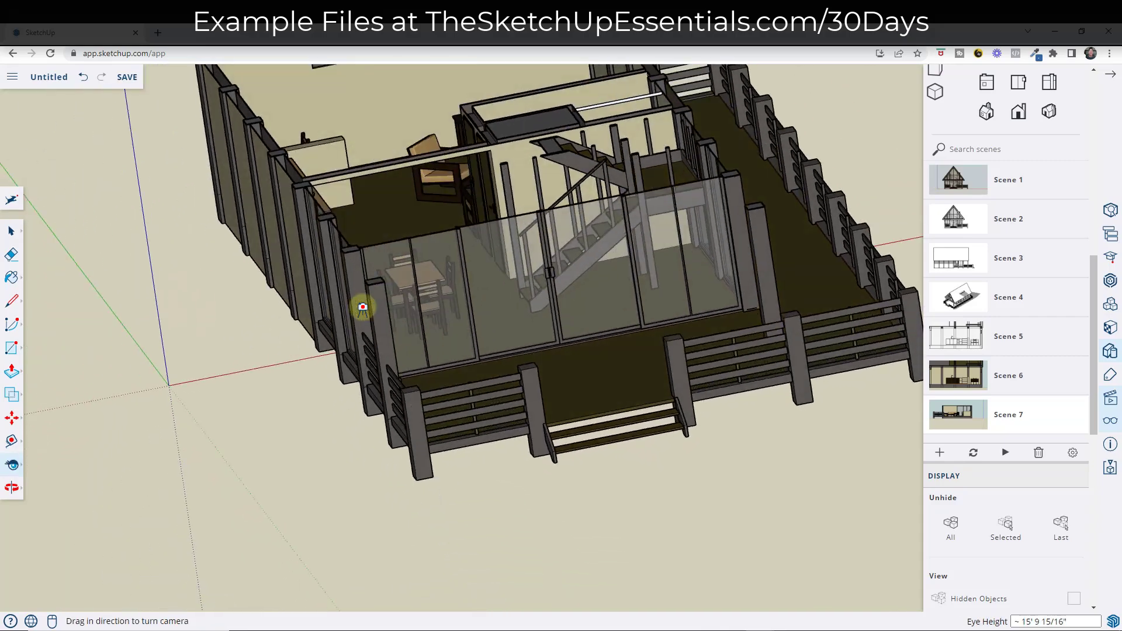
Step: Turn off section cuts, zoom to frame the whole A-frame cabin, and add a new scene
{"action": "scroll", "coordinate": [1081, 499], "scroll_direction": "down", "scroll_amount": 4}
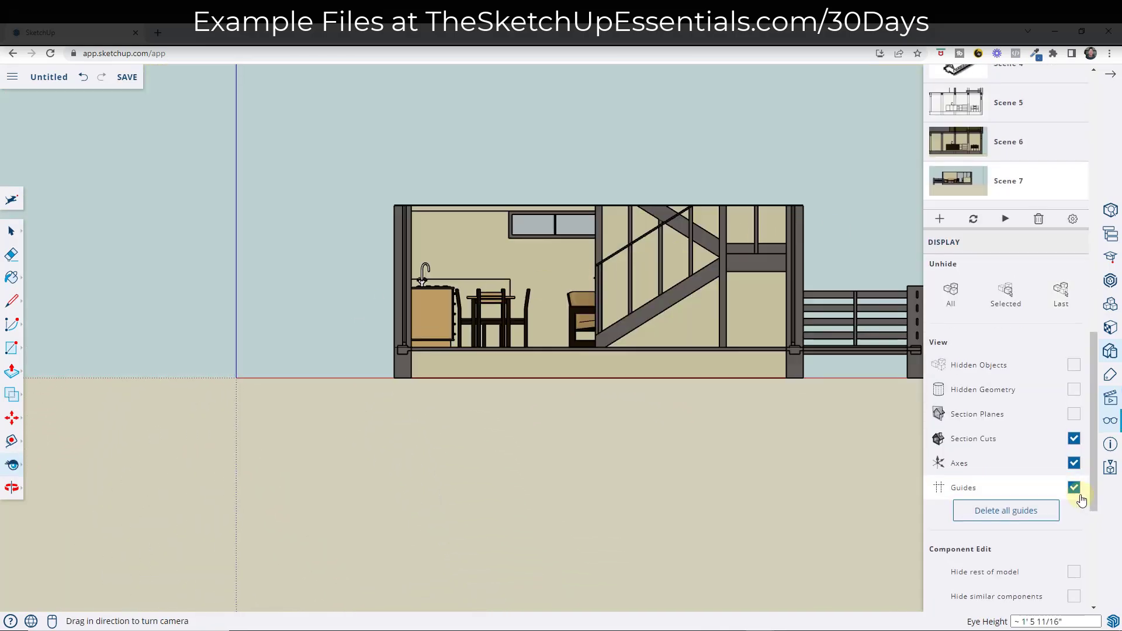
{"action": "left_click", "coordinate": [1074, 439]}
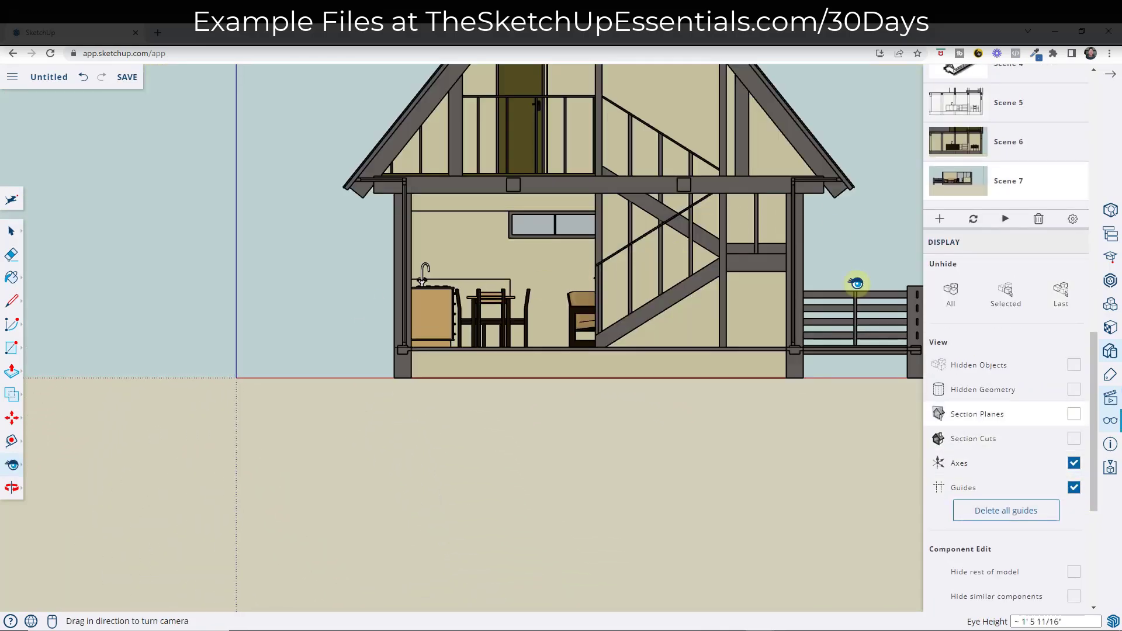
{"action": "scroll", "coordinate": [445, 410], "scroll_direction": "down", "scroll_amount": 3}
{"action": "scroll", "coordinate": [639, 119], "scroll_direction": "up", "scroll_amount": 5}
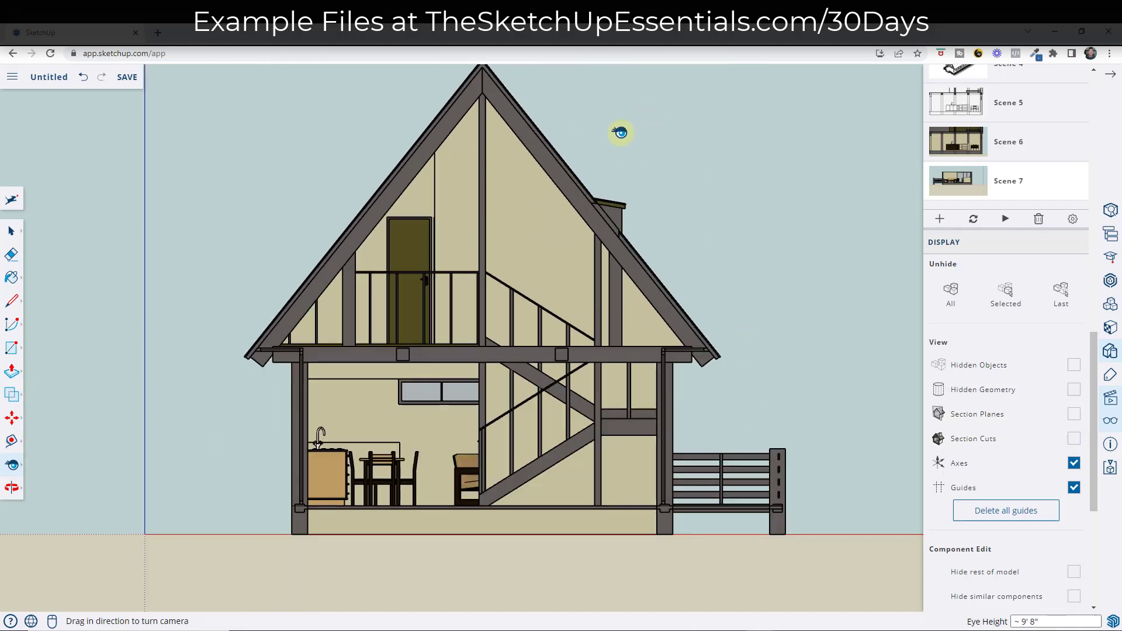
{"action": "scroll", "coordinate": [620, 133], "scroll_direction": "up", "scroll_amount": 2}
{"action": "scroll", "coordinate": [604, 148], "scroll_direction": "up", "scroll_amount": 1}
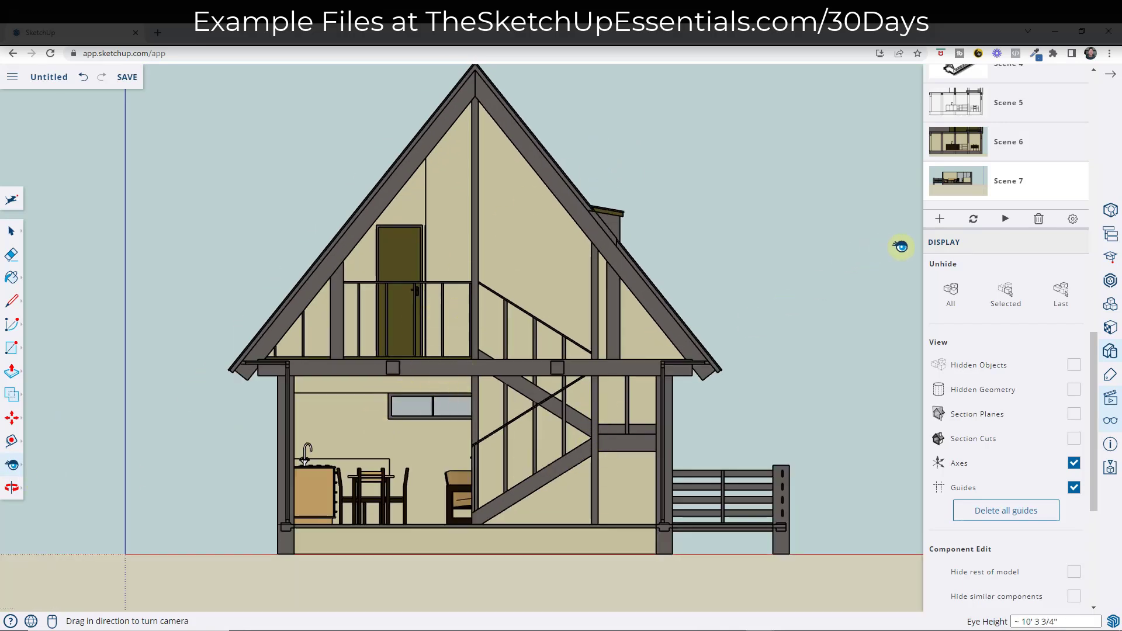
{"action": "left_click", "coordinate": [939, 221]}
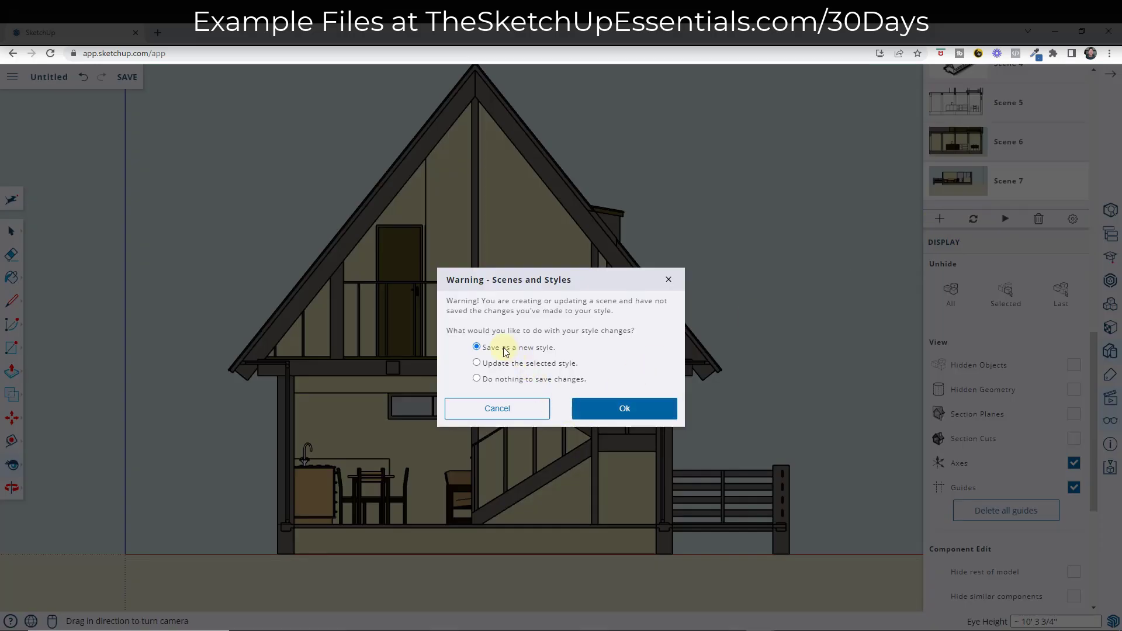
Step: Keep 'Save as a new style' and confirm to create Scene 8
{"action": "left_click", "coordinate": [629, 410]}
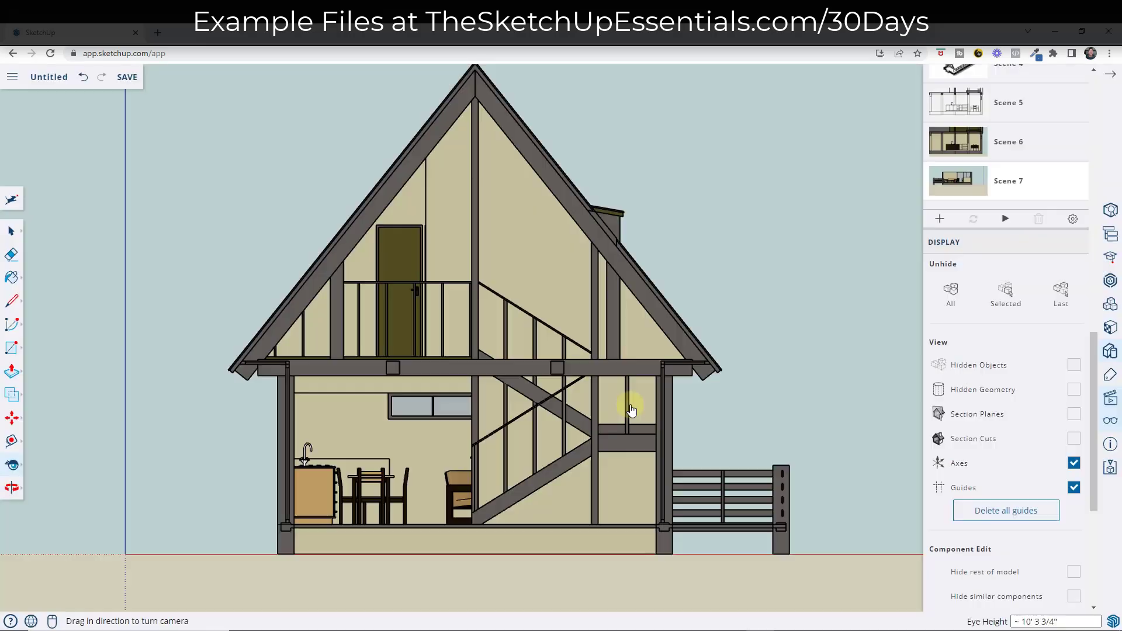